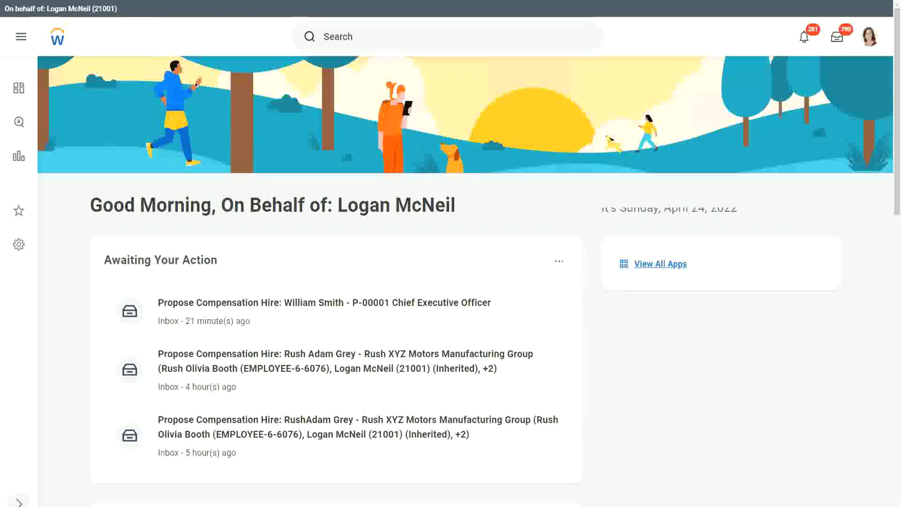
Step: Maximise the note and restore the Dependent Information and Employee Information lines to lines 2 and 8
key(alt+Tab)
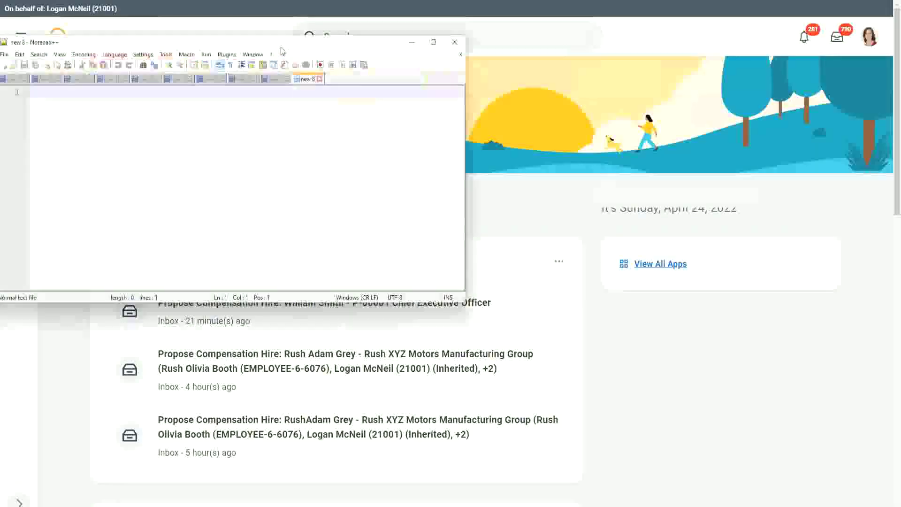
key(Return)
key(Return)
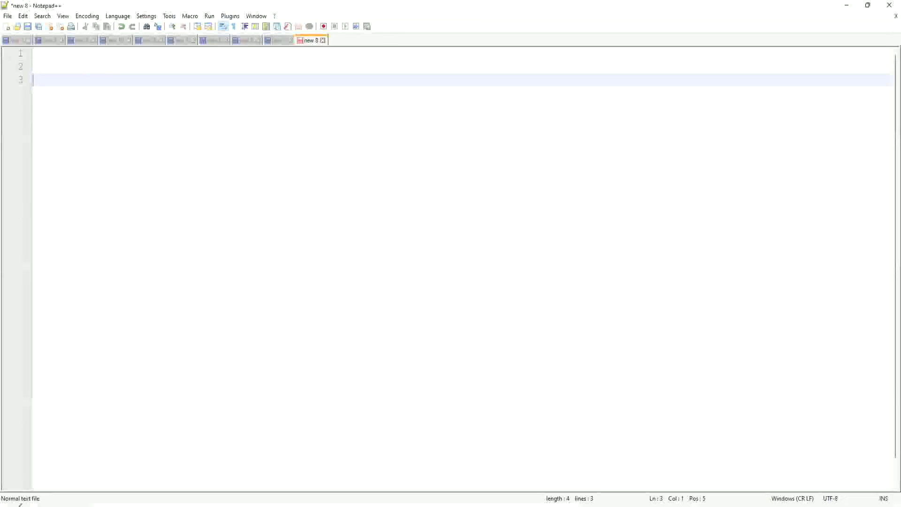
click(56, 67)
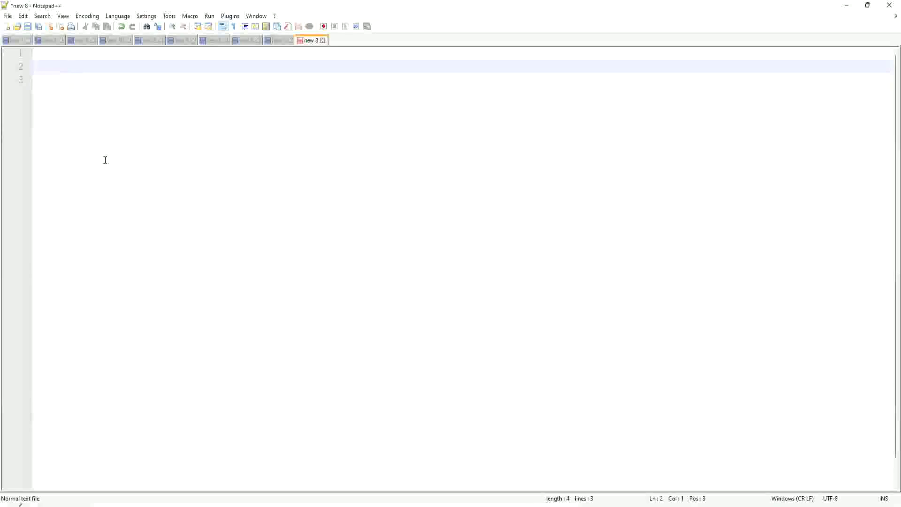
key(ctrl+z)
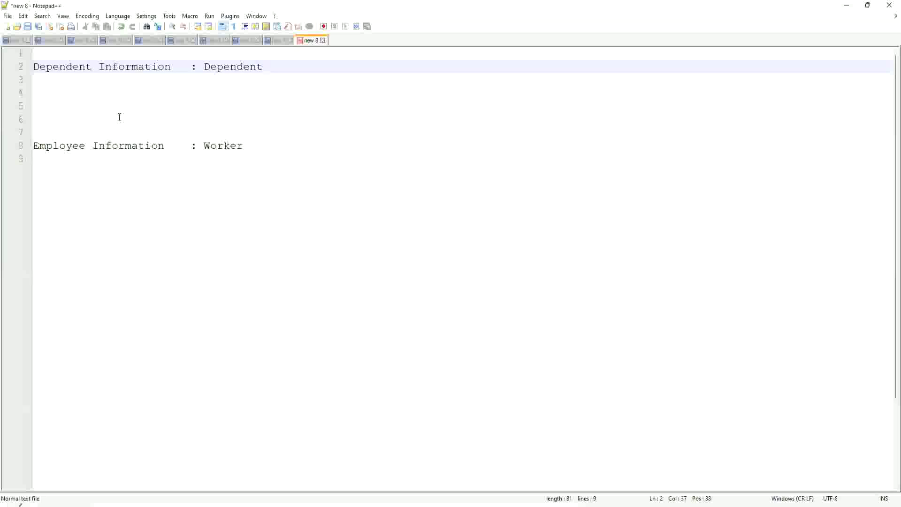
Step: Point back and forth between Dependent on line 2 and Worker on line 8
click(267, 146)
click(211, 155)
click(231, 65)
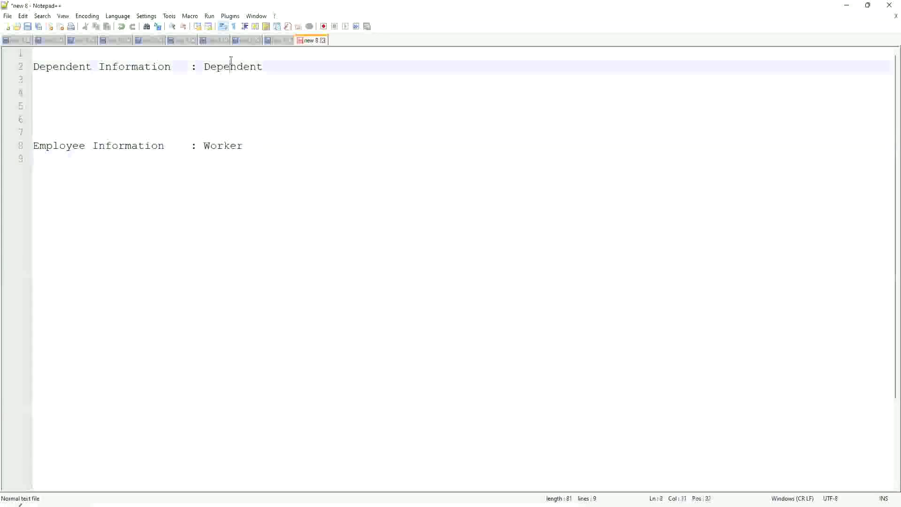
click(215, 145)
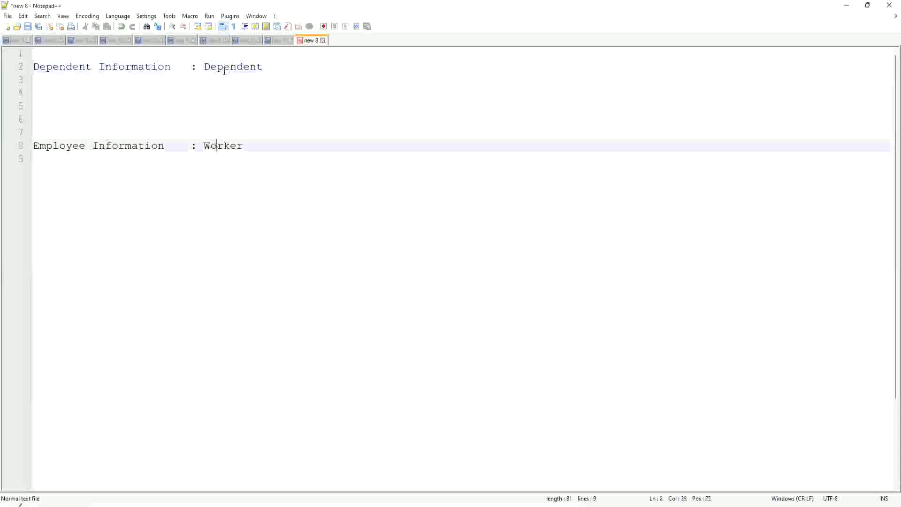
click(224, 70)
click(221, 153)
click(219, 71)
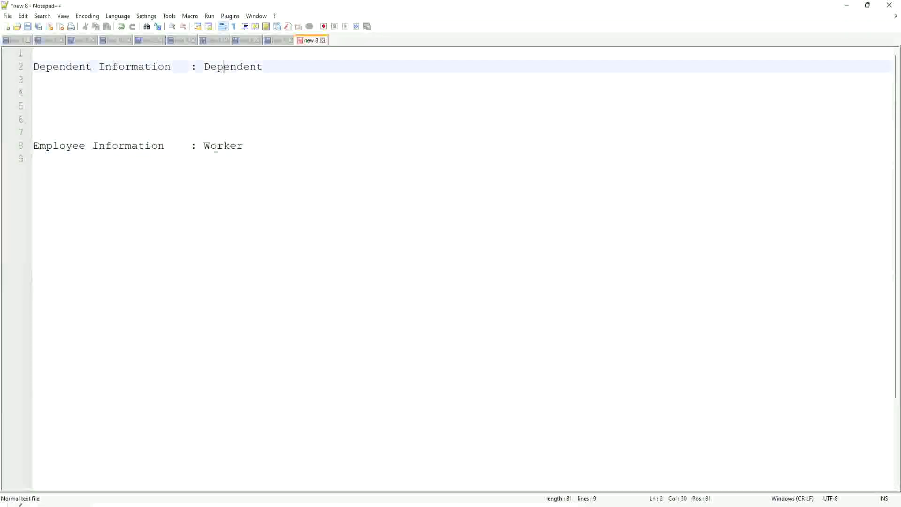
click(214, 155)
click(221, 69)
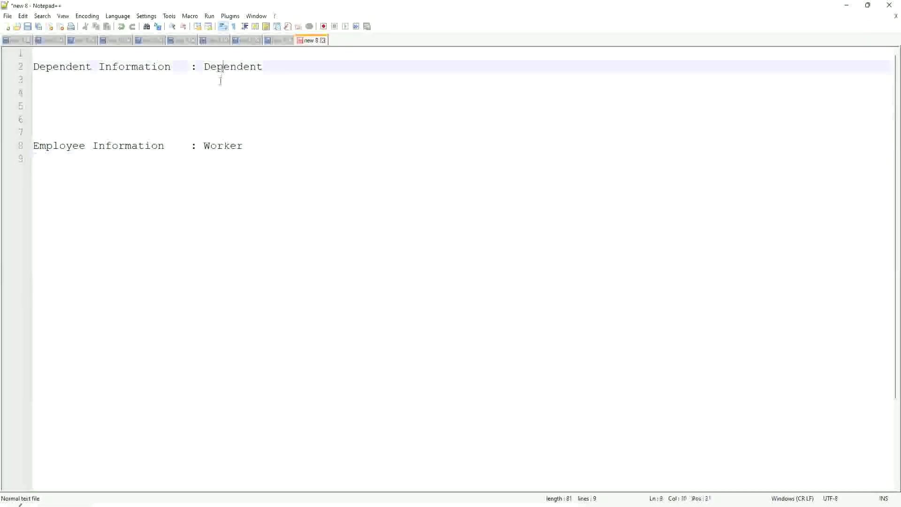
click(217, 147)
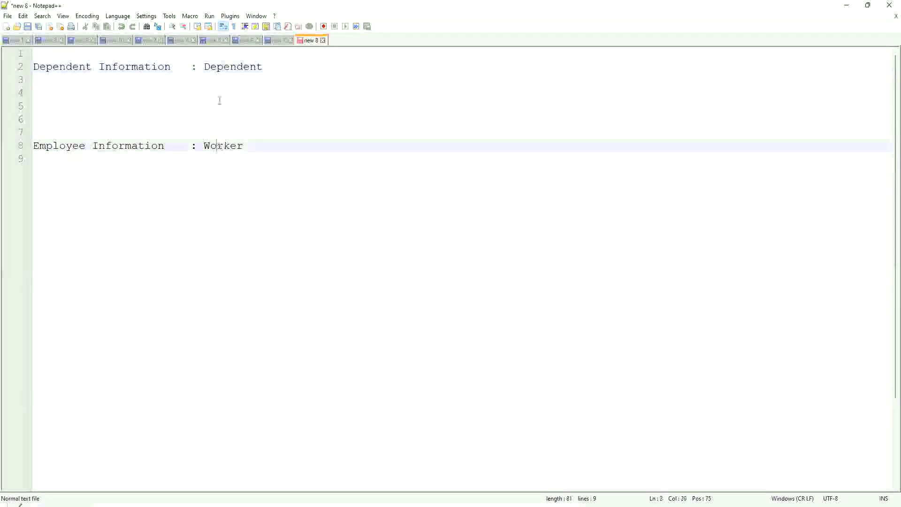
click(229, 66)
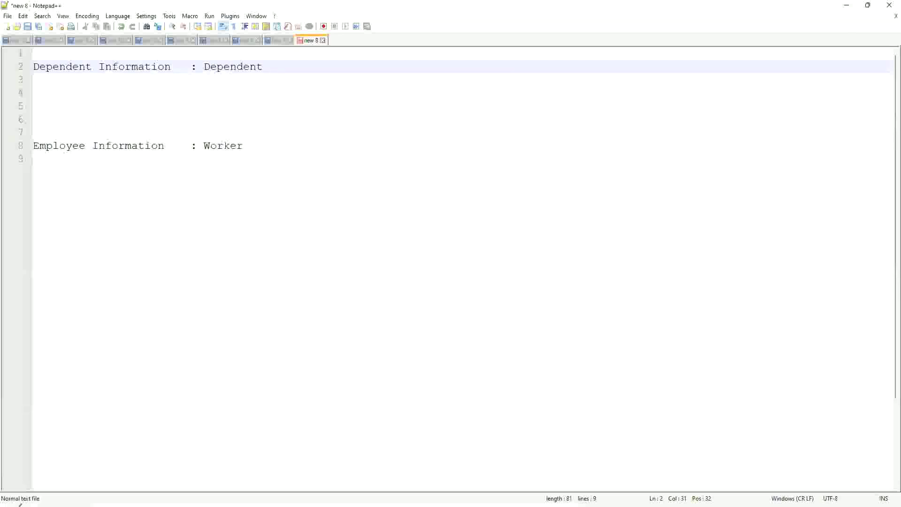
Step: Draw a red arrow from Dependent to Worker and label it 'Worker:Dependent(s) = 1:many' on one line
drag(219, 77, 219, 140)
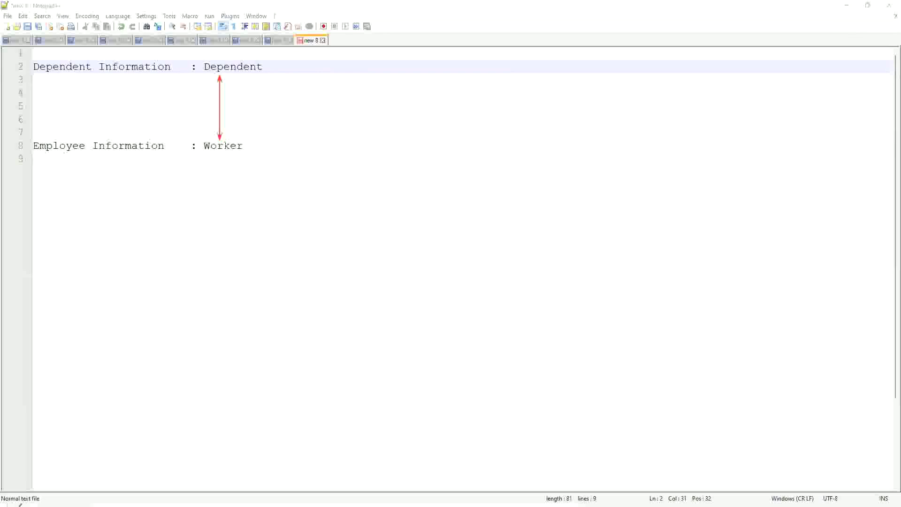
click(227, 110)
text(Worker)
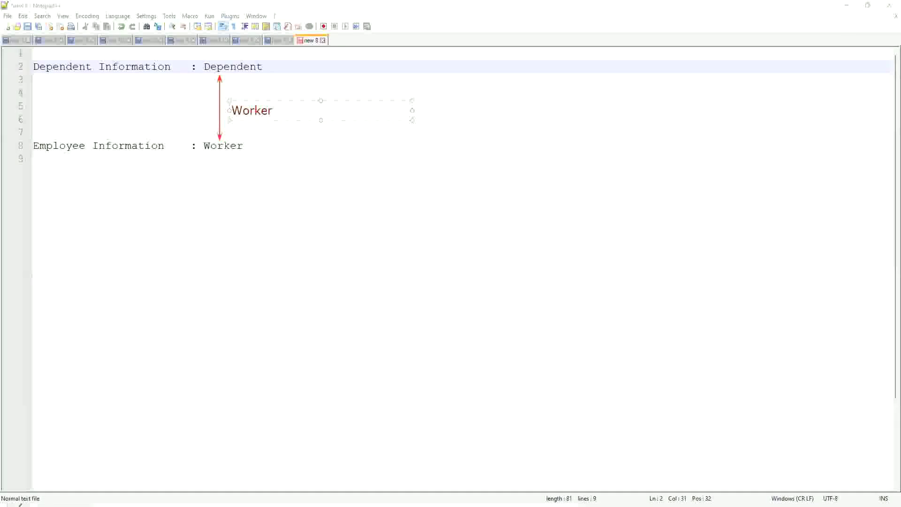
text( :D)
key(BackSpace)
key(BackSpace)
key(BackSpace)
text(:Dependent(s)
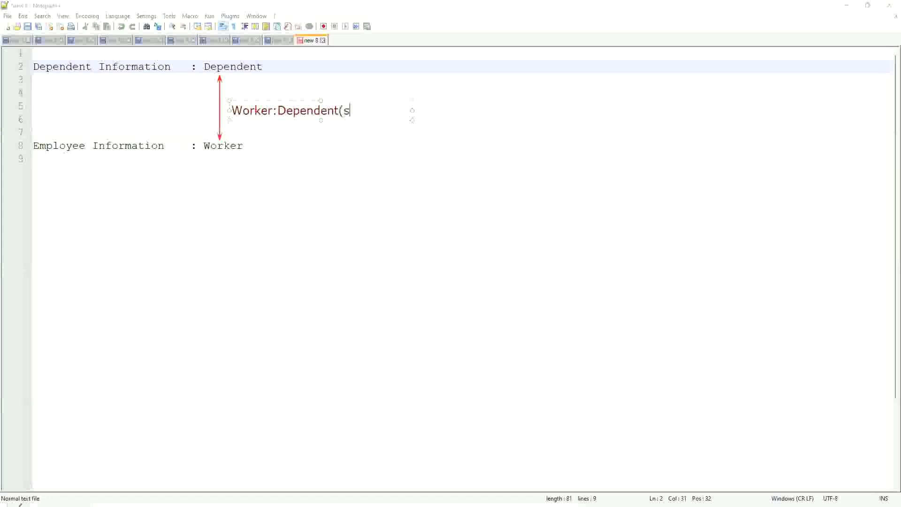
text() = 1:many)
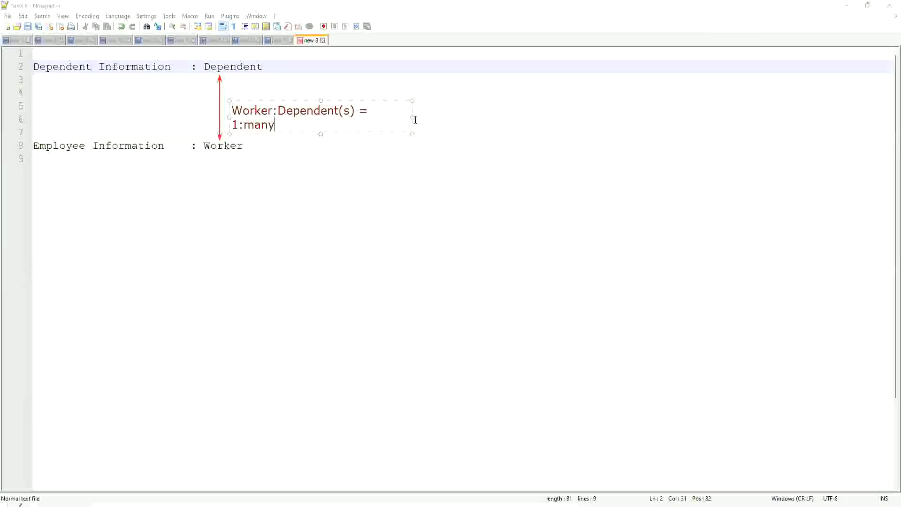
drag(411, 117, 487, 114)
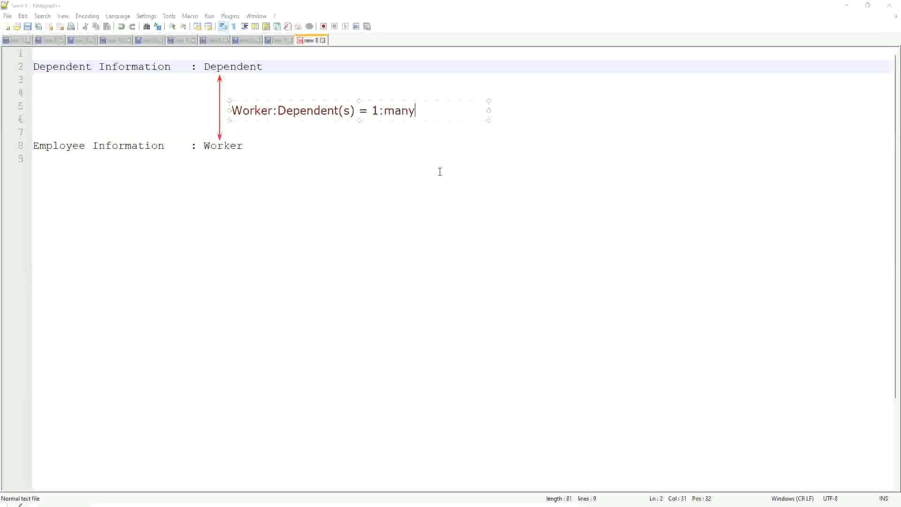
click(252, 146)
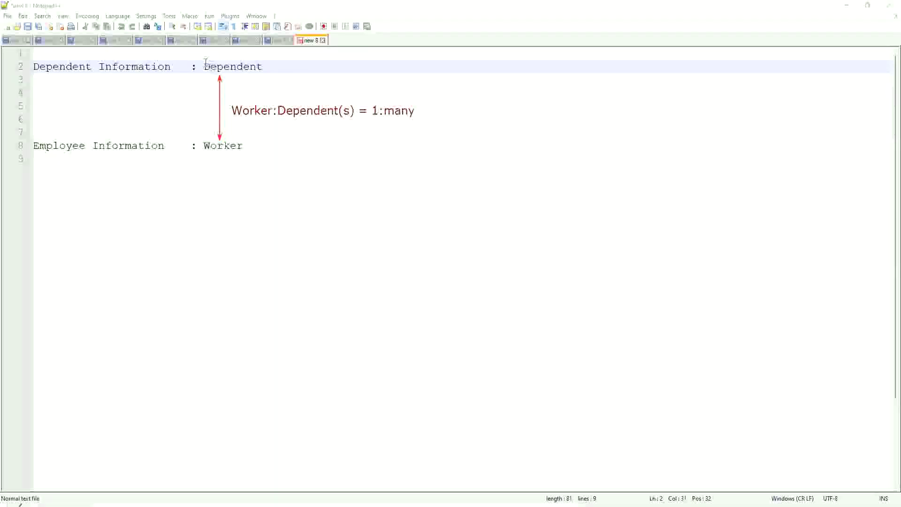
drag(203, 66, 273, 67)
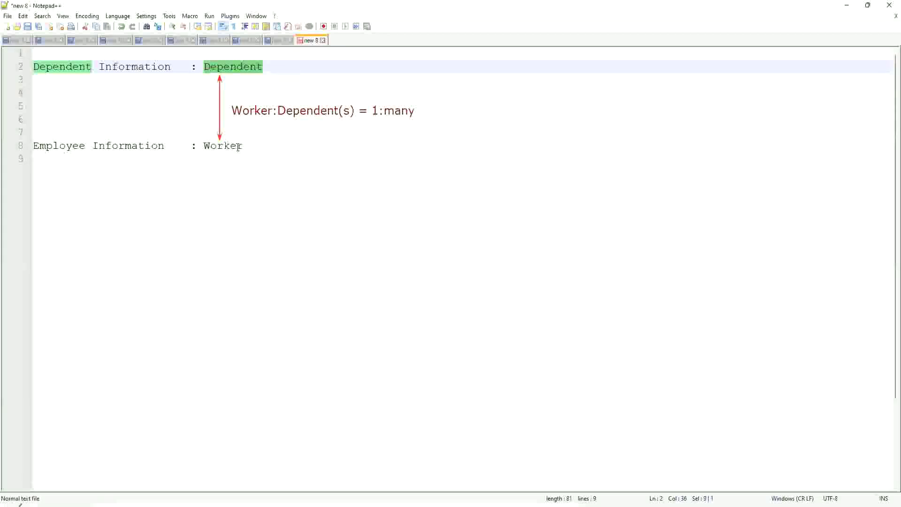
click(224, 68)
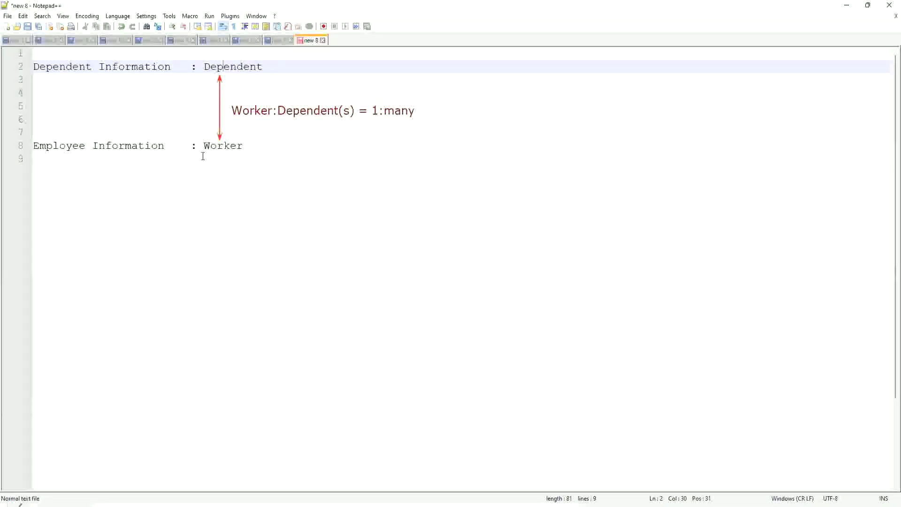
click(267, 67)
click(269, 157)
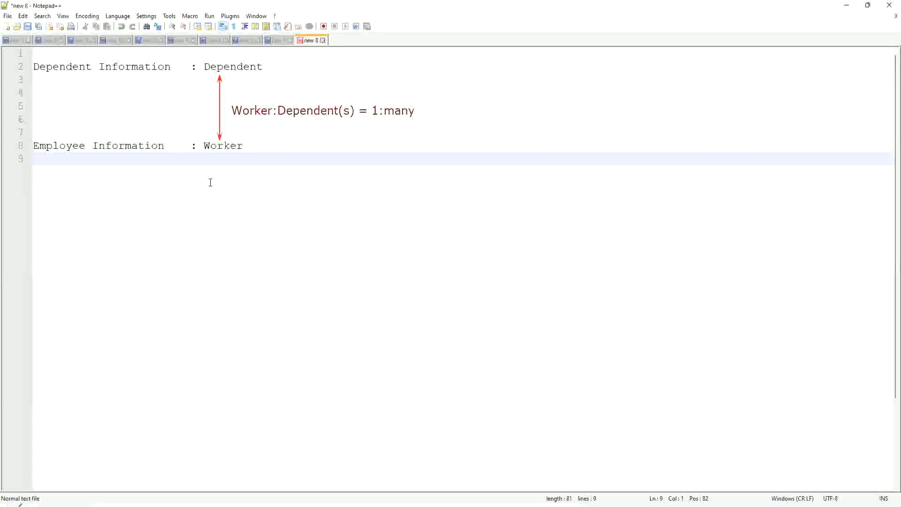
Step: Remove the stray backslash, type 'Age of the Eldest Dependent of a Worker' on line 11, and add blank lines below
text(\)
key(BackSpace)
key(Return)
key(Return)
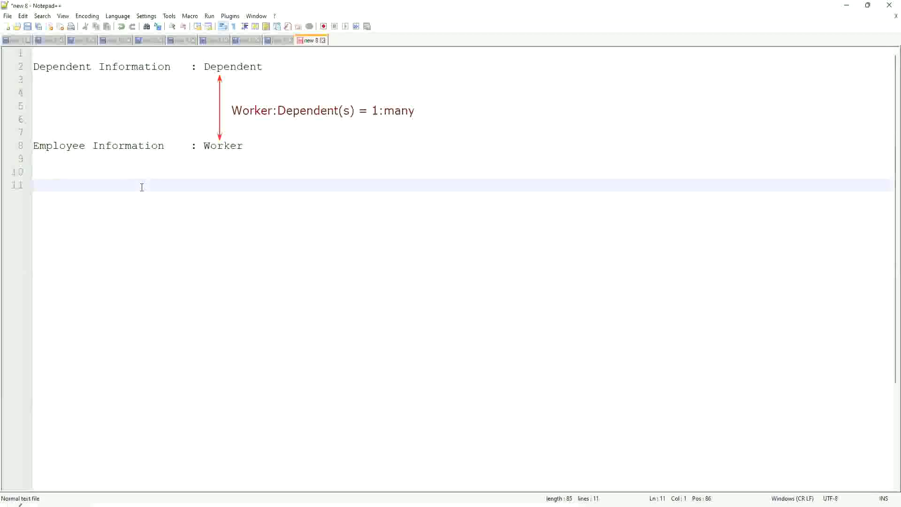
text(Age of the El)
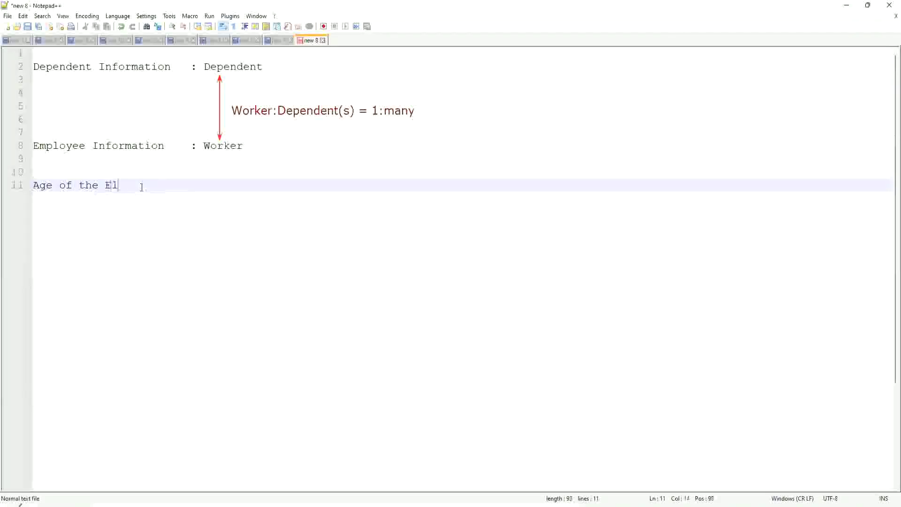
text(dest Dependent )
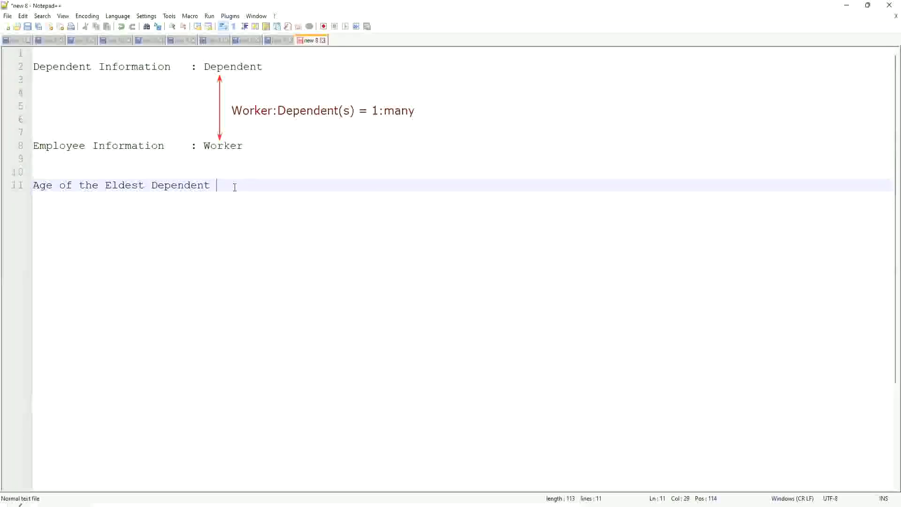
text(of a Worker)
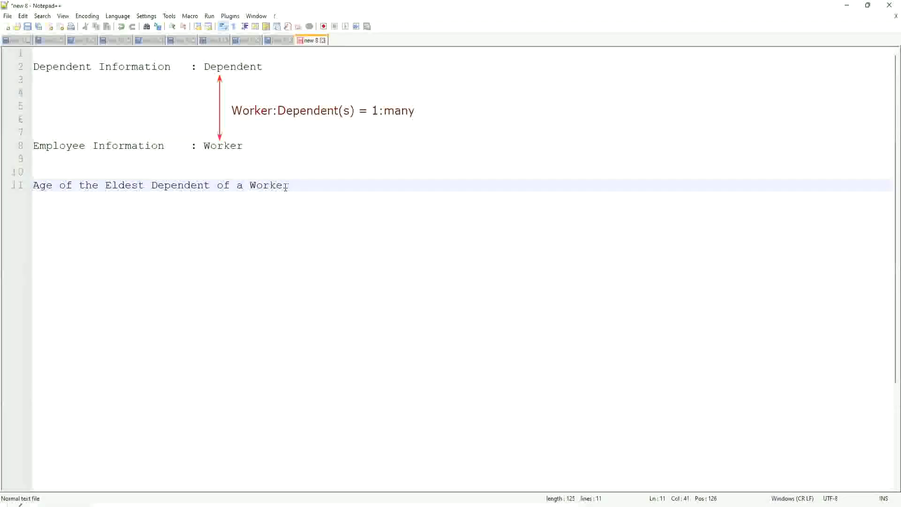
key(Left)
key(Left)
key(Left)
click(296, 185)
key(Return)
key(Return)
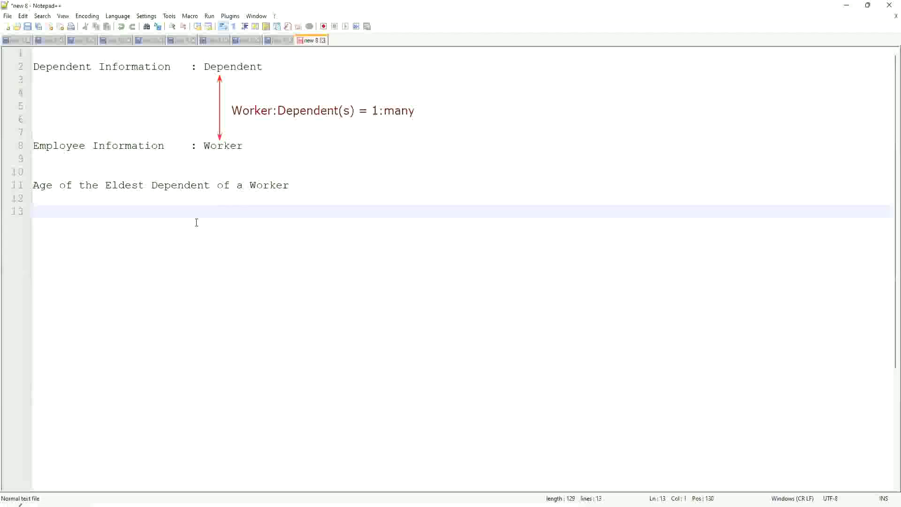
click(80, 197)
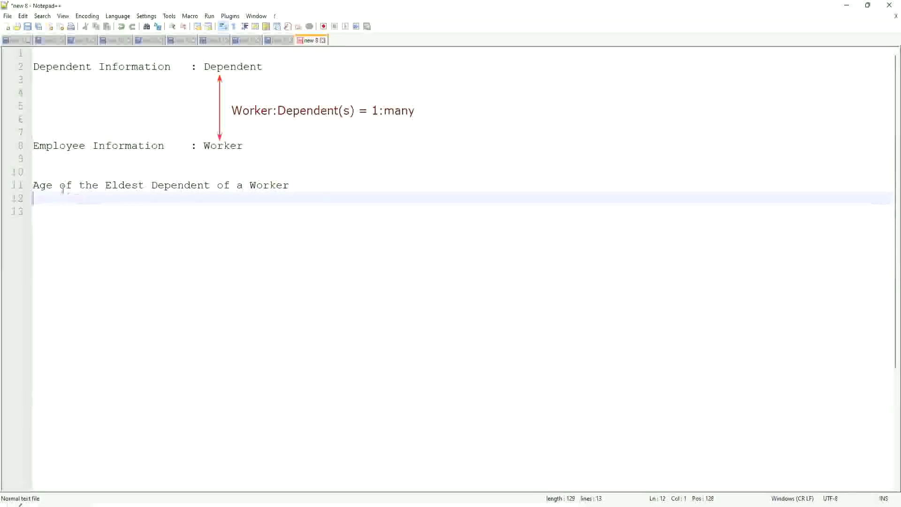
click(51, 186)
drag(33, 186, 316, 191)
click(310, 183)
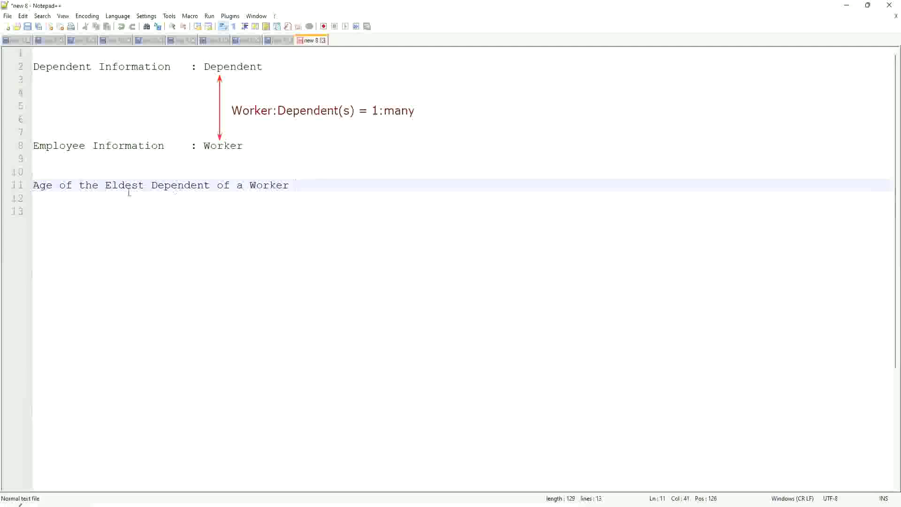
drag(105, 185, 290, 185)
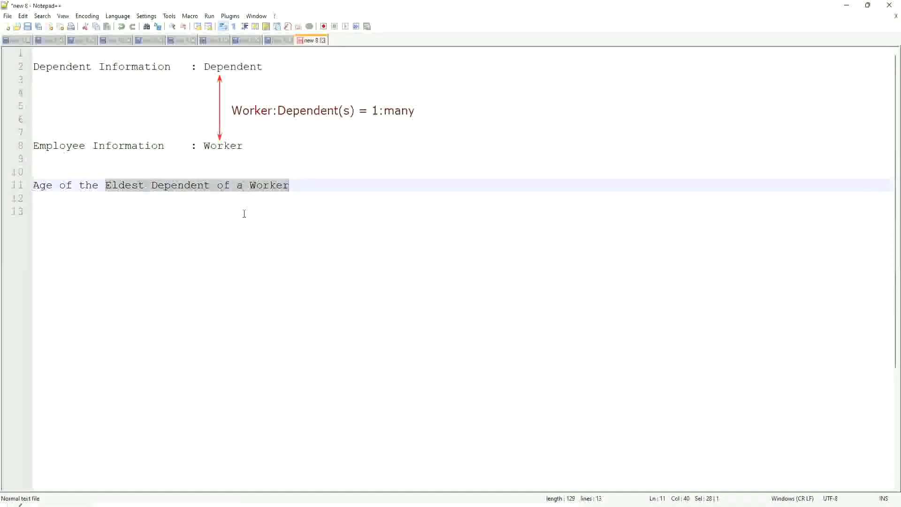
click(186, 187)
key(Home)
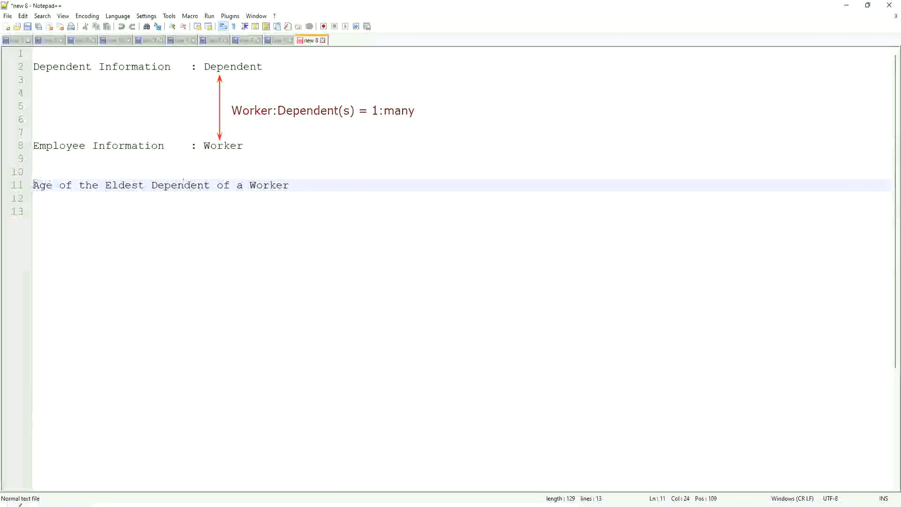
key(shift+Right)
key(shift+Right)
key(shift+Right)
key(shift+Right)
key(shift+Right)
key(shift+Right)
key(shift+Right)
key(shift+Right)
key(shift+Right)
key(shift+Right)
key(shift+Right)
key(shift+Right)
key(shift+Right)
key(shift+Right)
key(shift+Right)
key(shift+Right)
key(shift+Right)
key(shift+Right)
key(shift+Right)
key(shift+Right)
key(shift+Right)
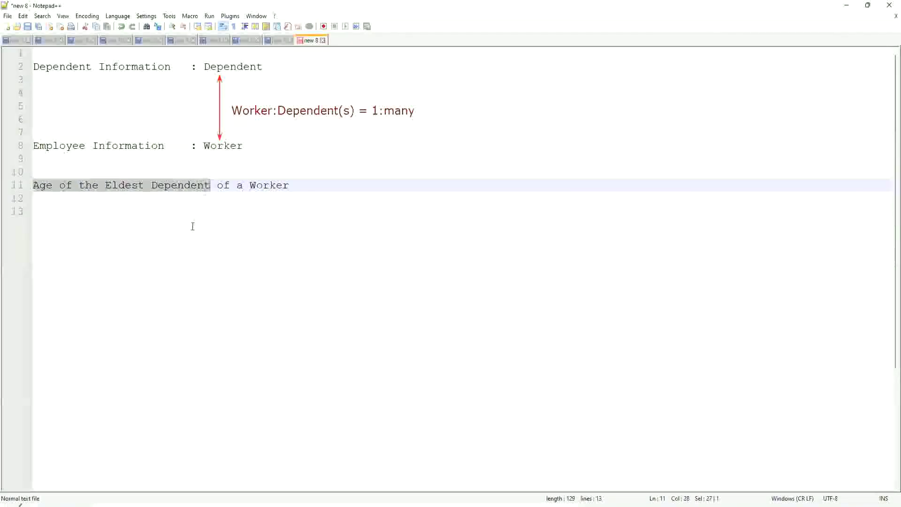
click(160, 207)
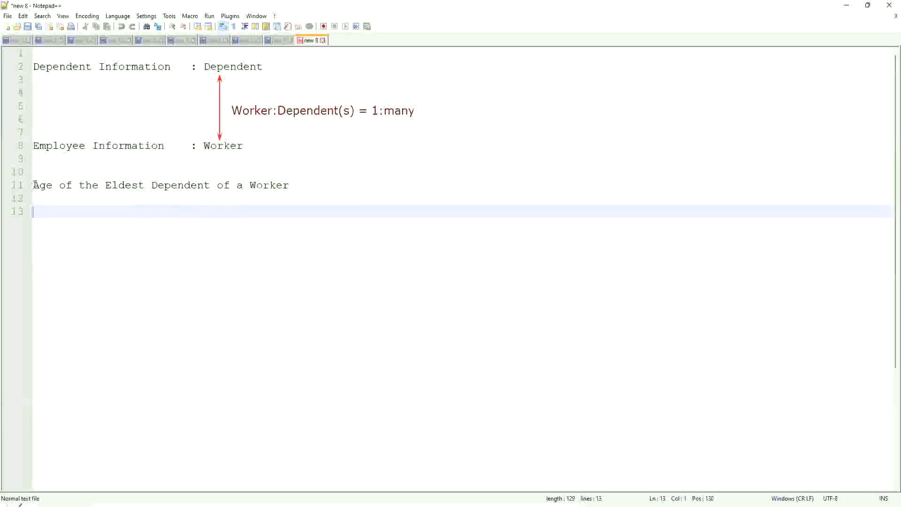
drag(35, 185, 217, 185)
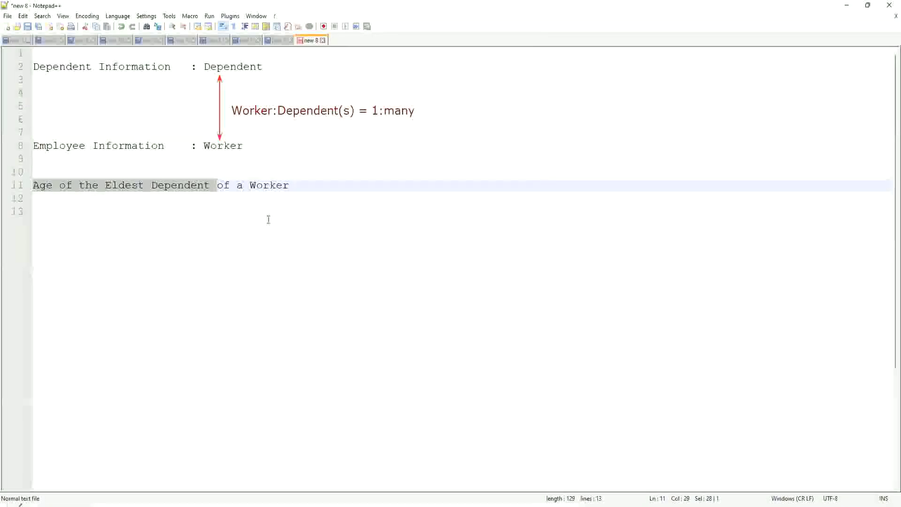
click(302, 187)
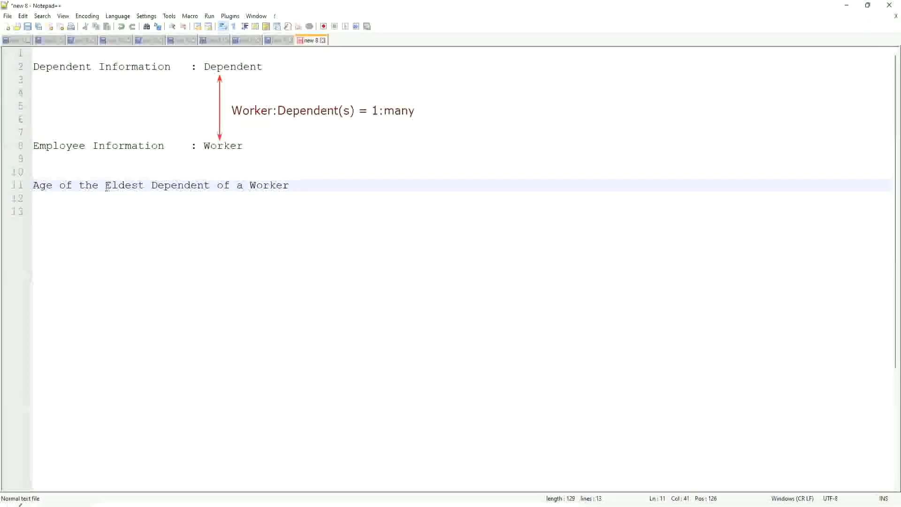
drag(105, 186, 291, 187)
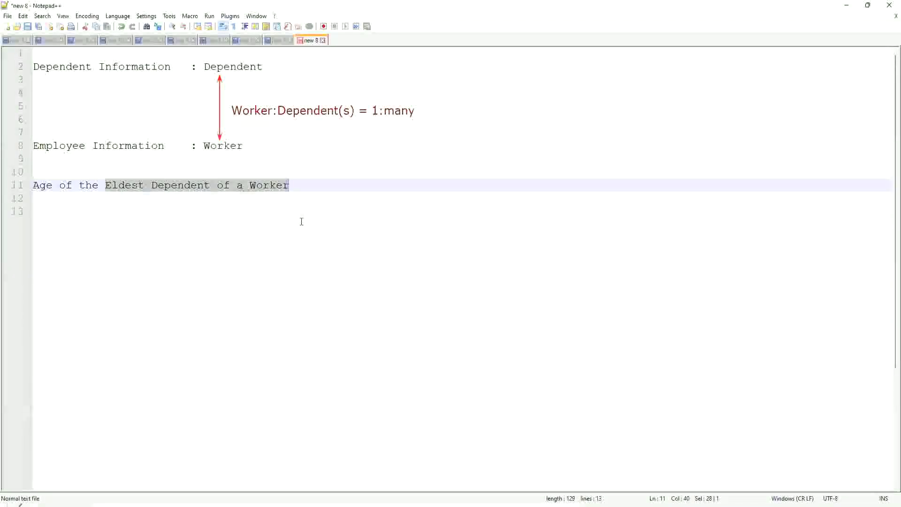
Step: Type the question 'How to find the Eldest Dependent ??' on line 13 below the heading
click(306, 186)
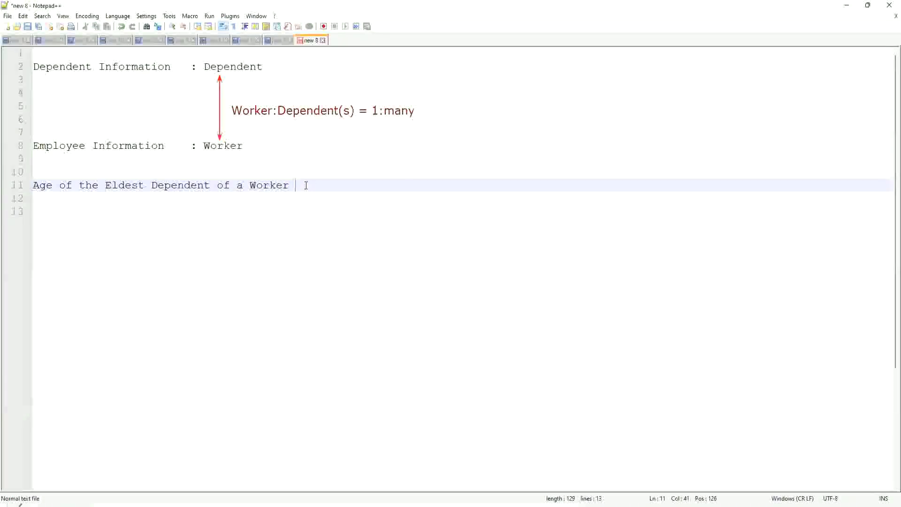
key(Return)
key(Return)
key(Return)
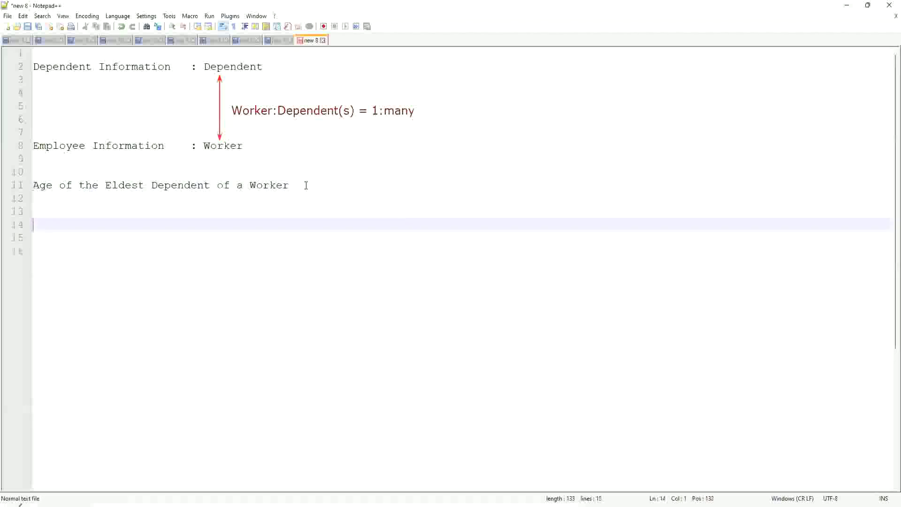
key(Up)
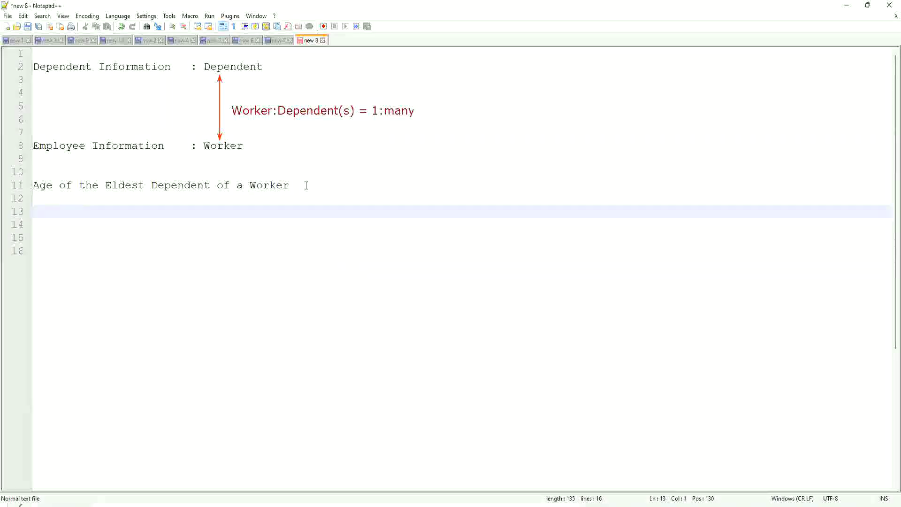
text(How to)
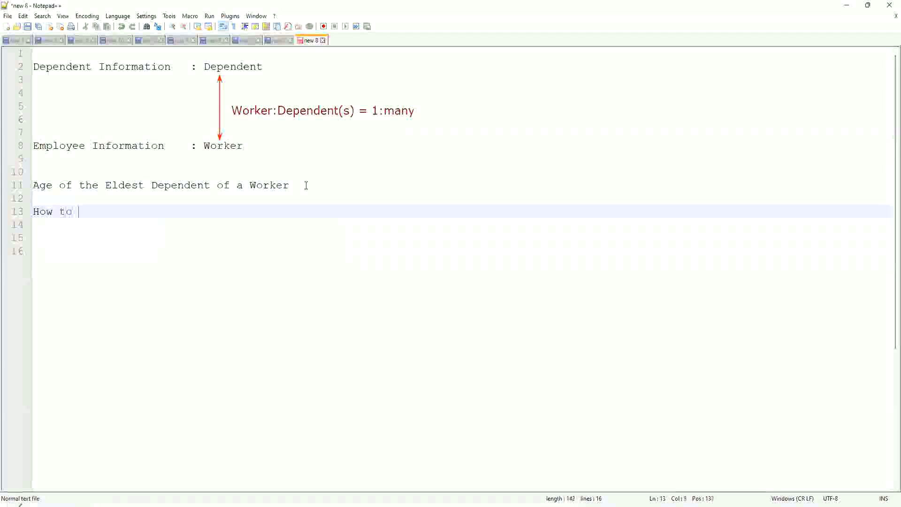
key(BackSpace)
key(BackSpace)
key(BackSpace)
key(BackSpace)
key(BackSpace)
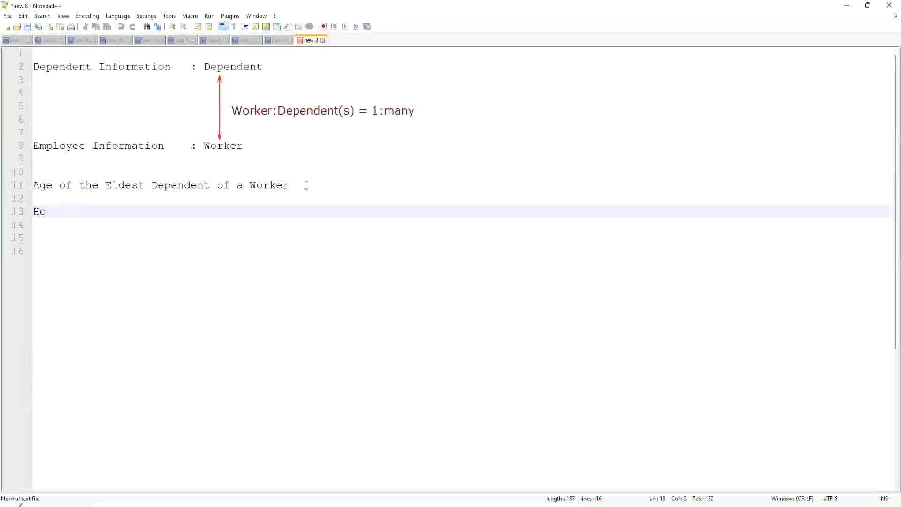
text(w to find the Elde)
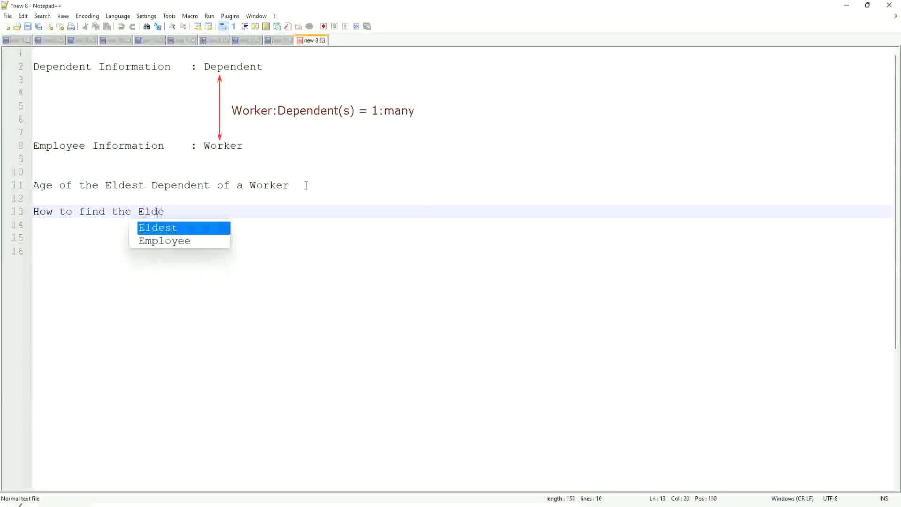
text(st Dependent ??)
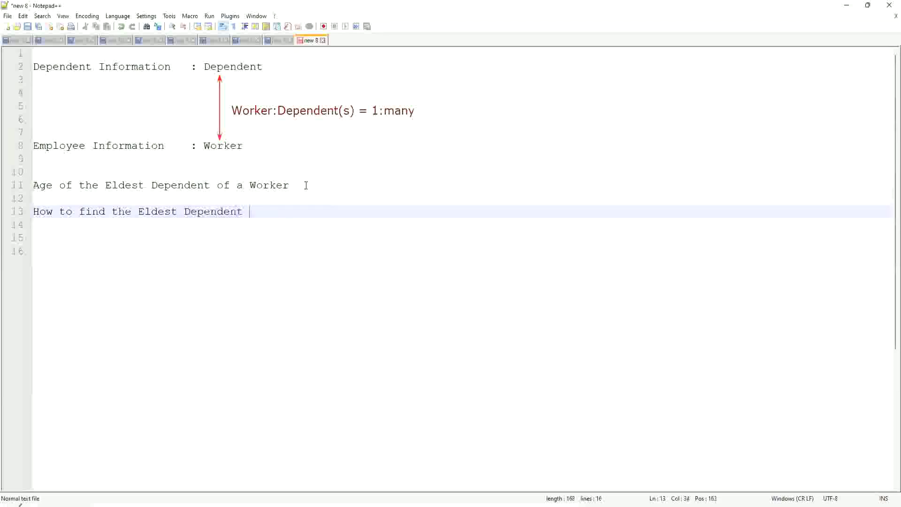
Step: Add 'Basis of the Age of the Dependent' on the line below the question
key(Return)
key(Return)
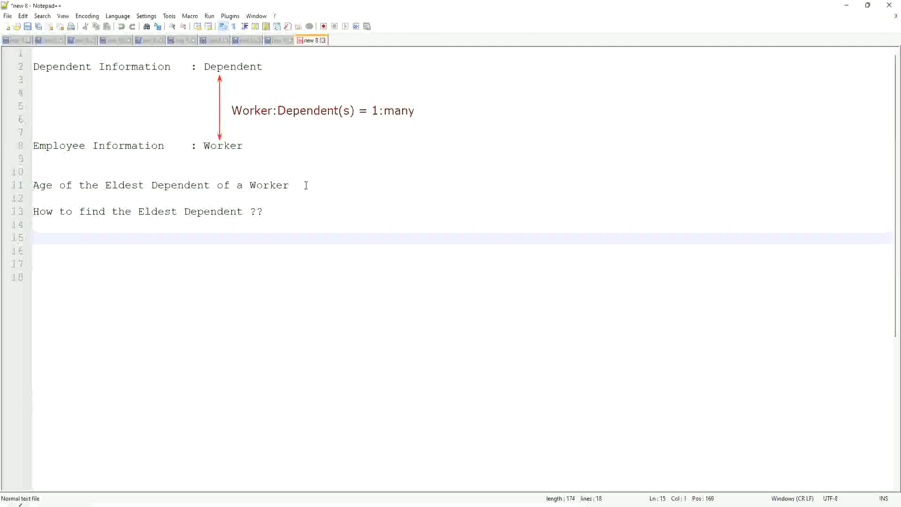
text(Basis)
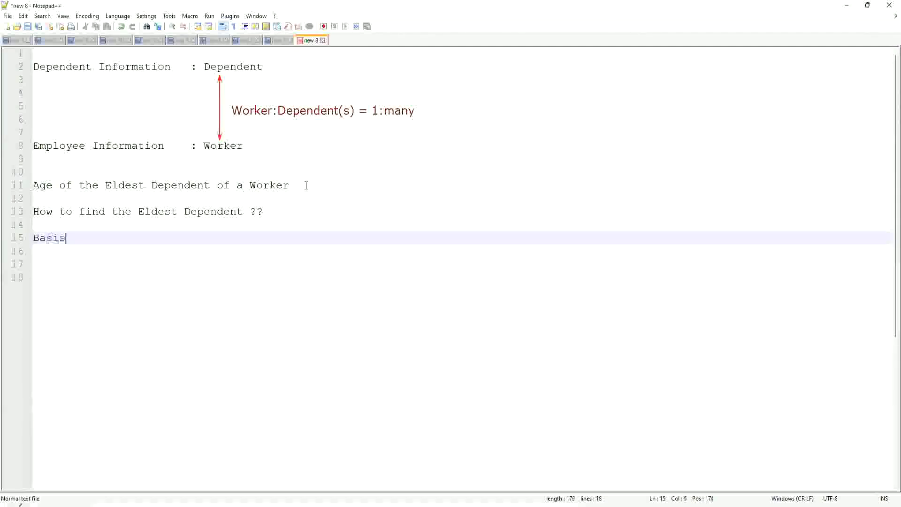
text( of the Age of the Dependent)
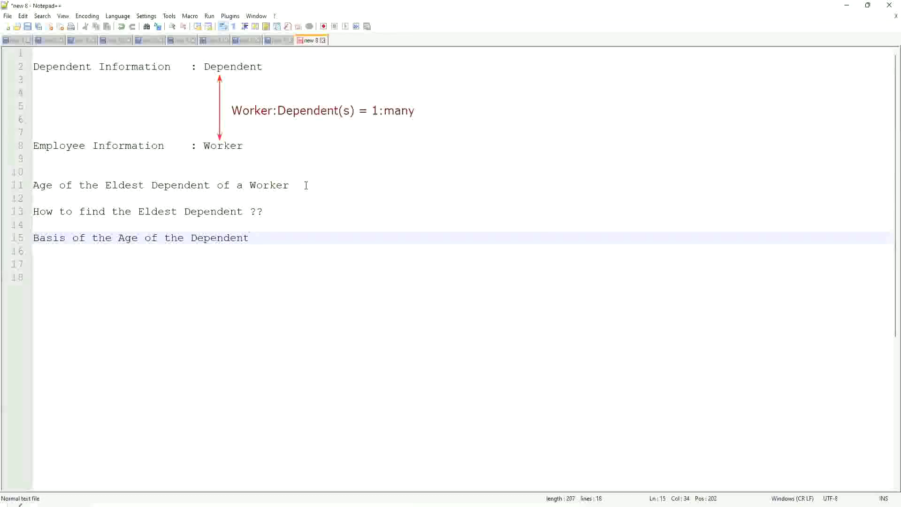
key(Return)
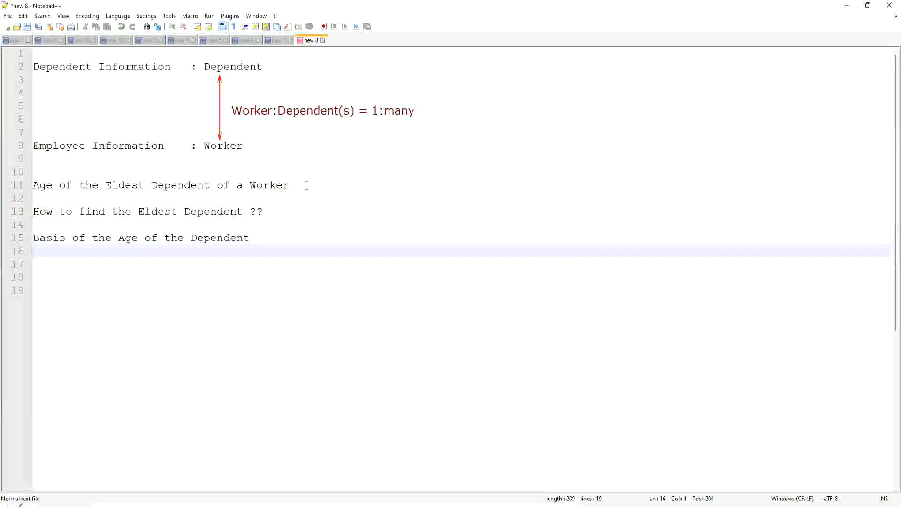
Step: Enter the ages on line 16, correcting '10, 15, 42' to '15, 10, 42', then start a new line
text(10)
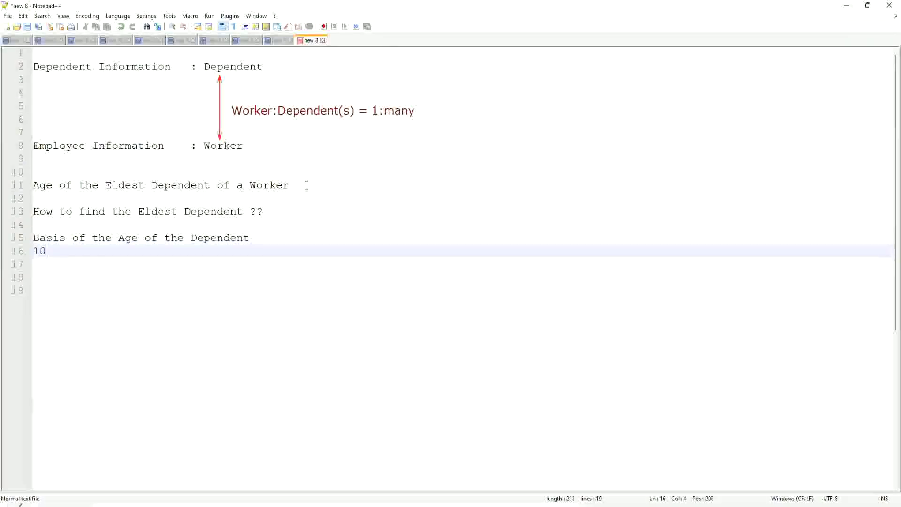
text(, 15, )
text(42)
key(Left)
key(Left)
key(Left)
key(Left)
key(Left)
key(Left)
key(BackSpace)
text(5)
key(Right)
key(Right)
key(Right)
key(shift+Right)
text(0)
key(Right)
key(Right)
key(Right)
key(Return)
key(Return)
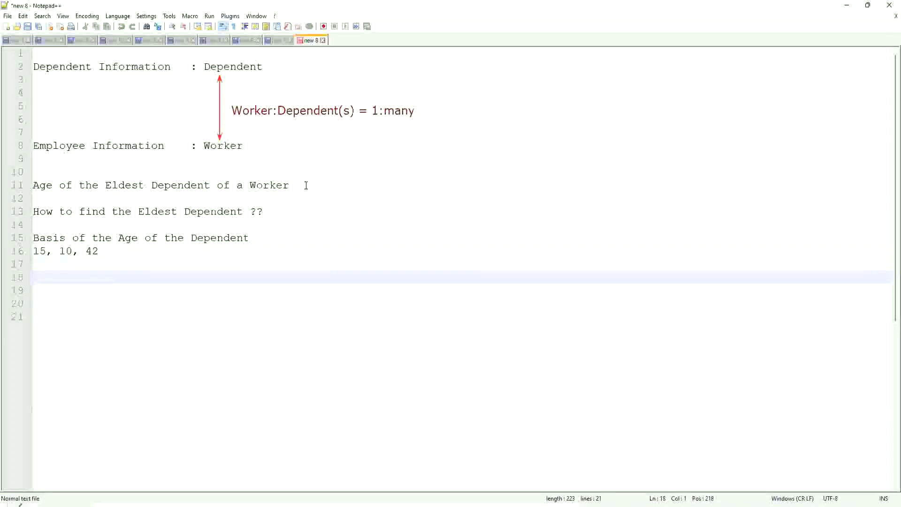
Step: Type 'Sort - Descending : 42, 15, 10', fixing the misspelling, and highlight 42 as the eldest
text(Sort - Des)
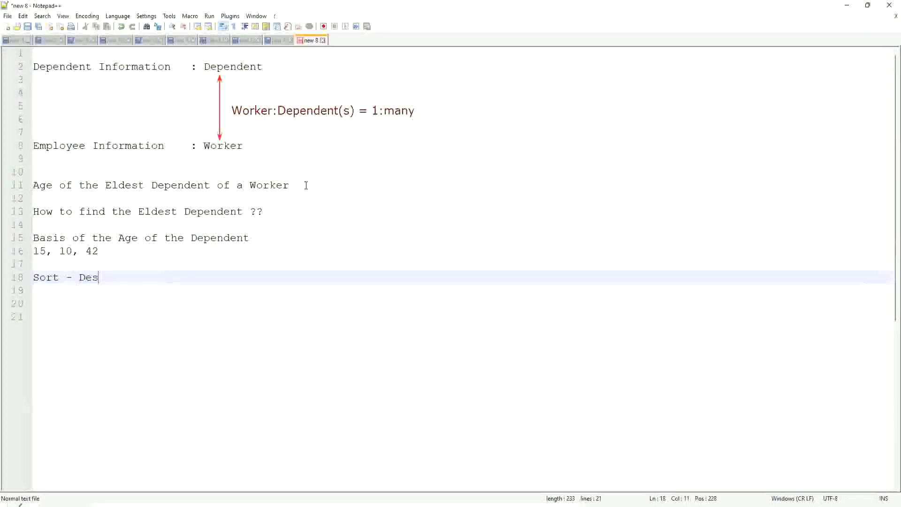
text(ending)
key(Left)
key(Left)
key(Left)
key(Left)
key(Left)
key(Left)
key(Left)
text(c)
key(Right)
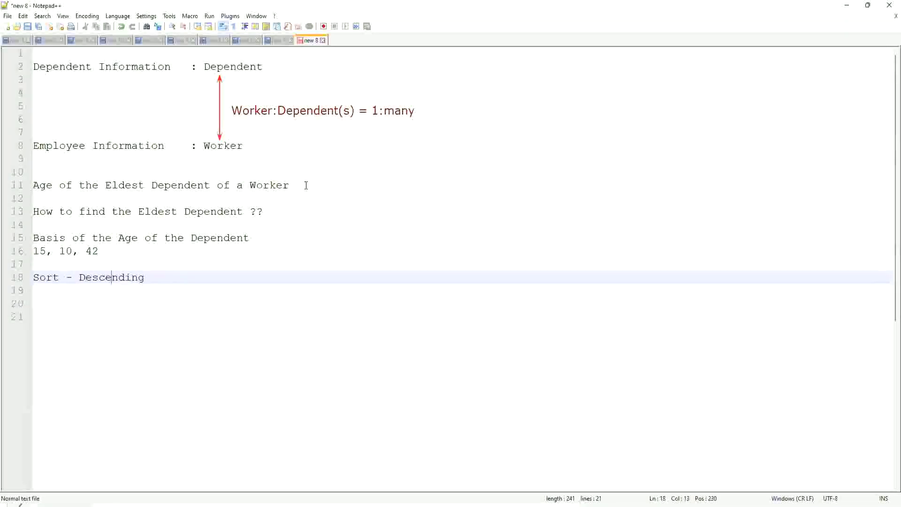
key(Right)
key(Right)
key(Right)
key(Right)
key(Right)
text(: )
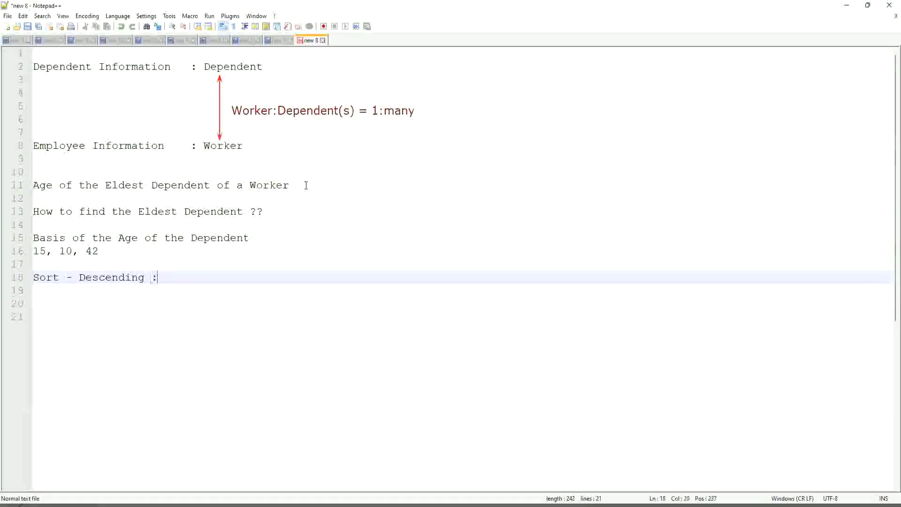
text(42, 15, 10)
drag(165, 278, 178, 276)
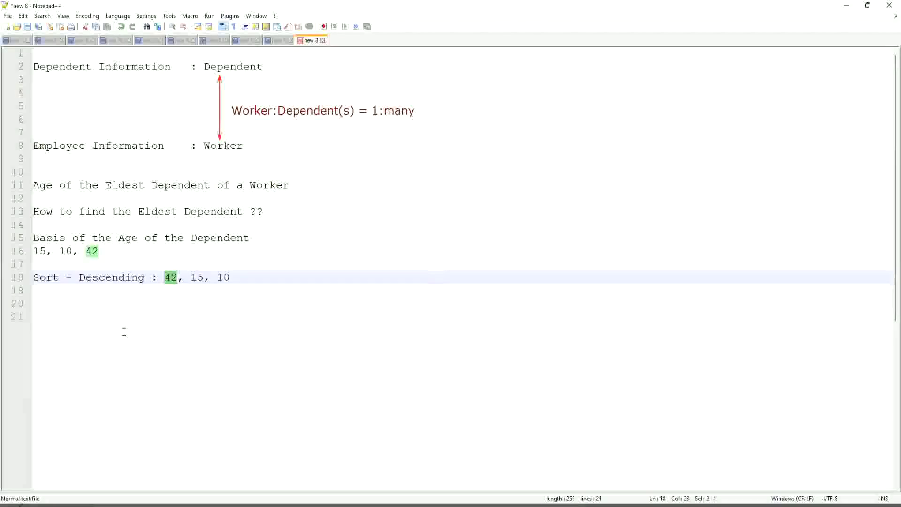
Step: Add 'Take the First One' under the sort line, with blank lines after it
click(269, 280)
key(Return)
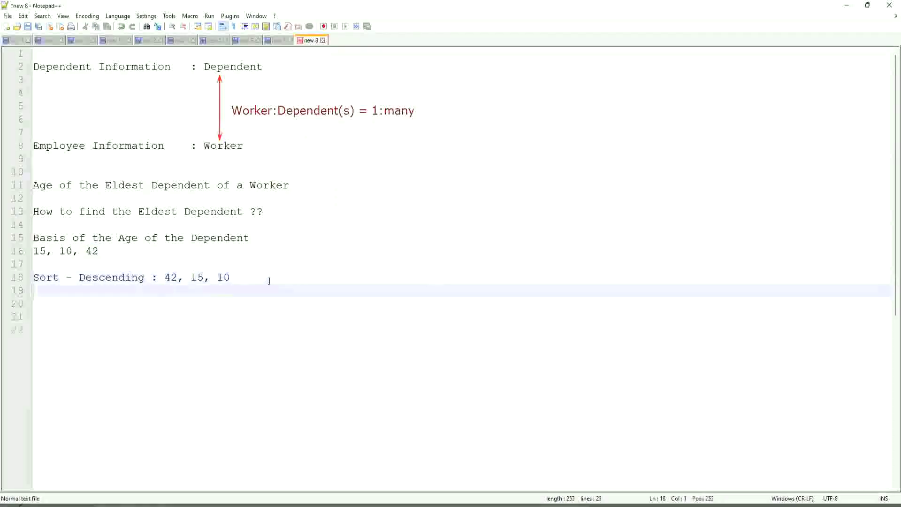
text(Take th)
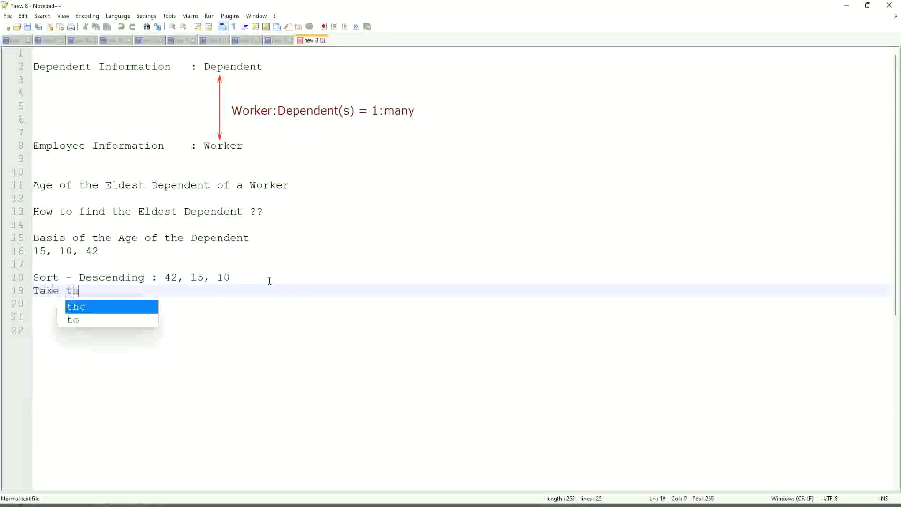
text(e First One)
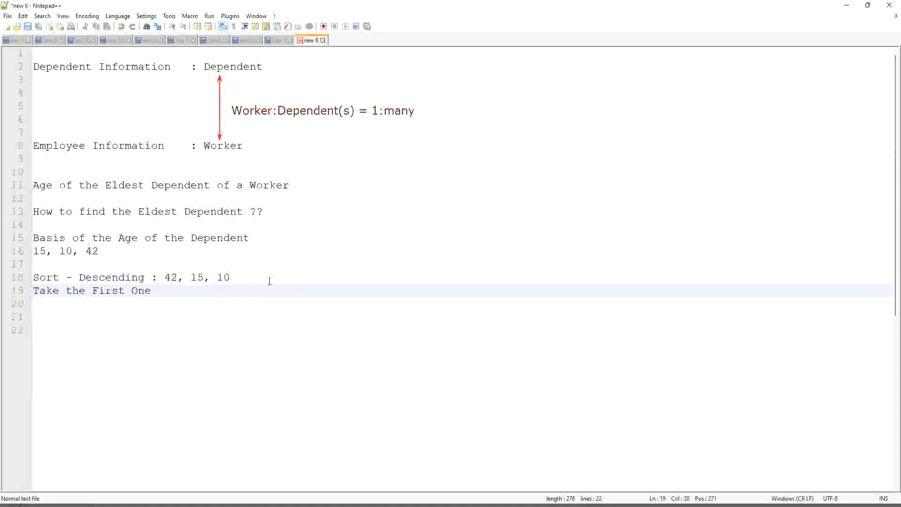
key(Up)
key(Down)
key(Down)
key(Return)
key(Return)
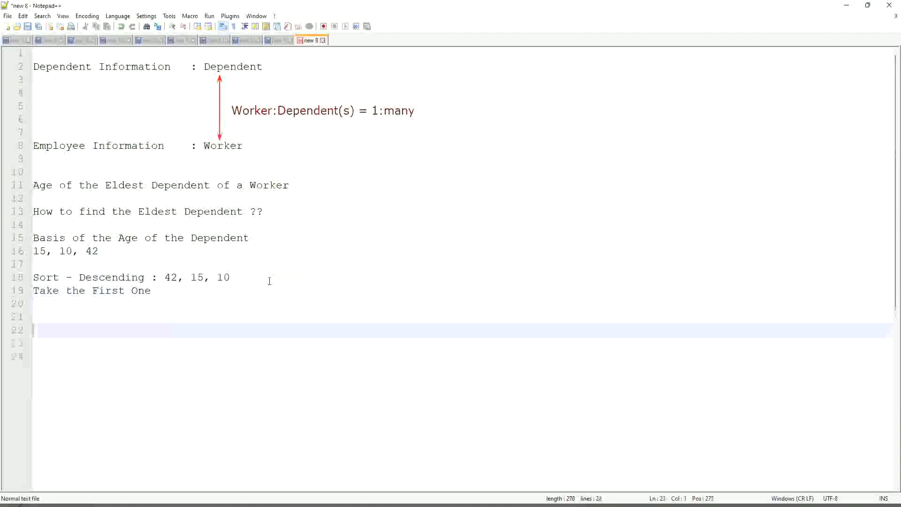
Step: Type 'Eldest' further down and add age 35 on a new line under '15, 10, 42'
text(Eldest)
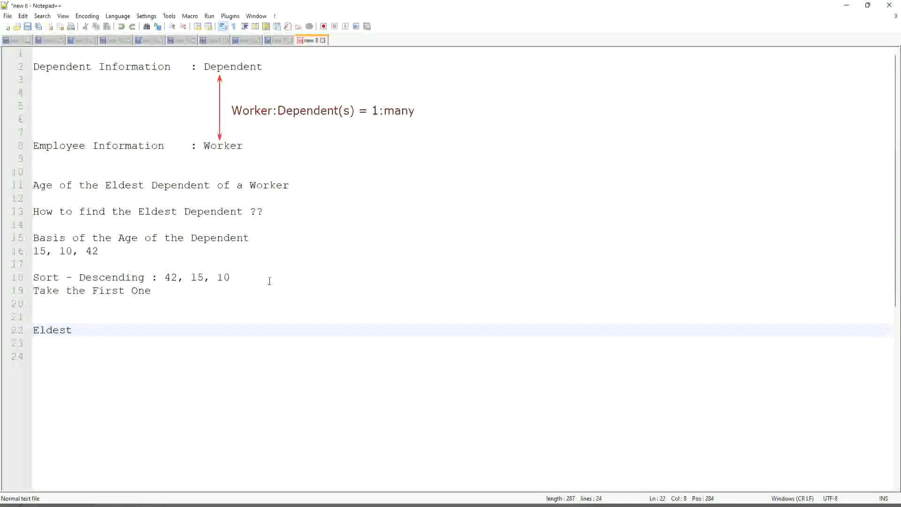
click(116, 252)
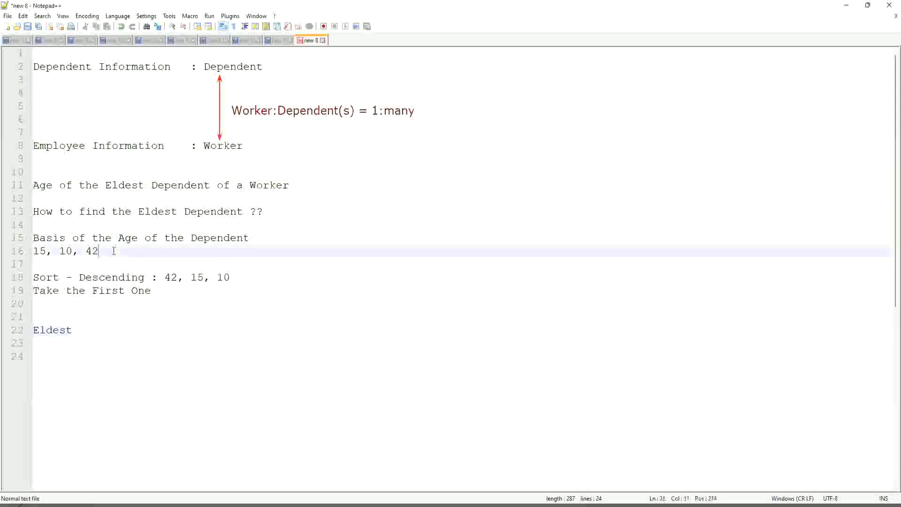
key(Return)
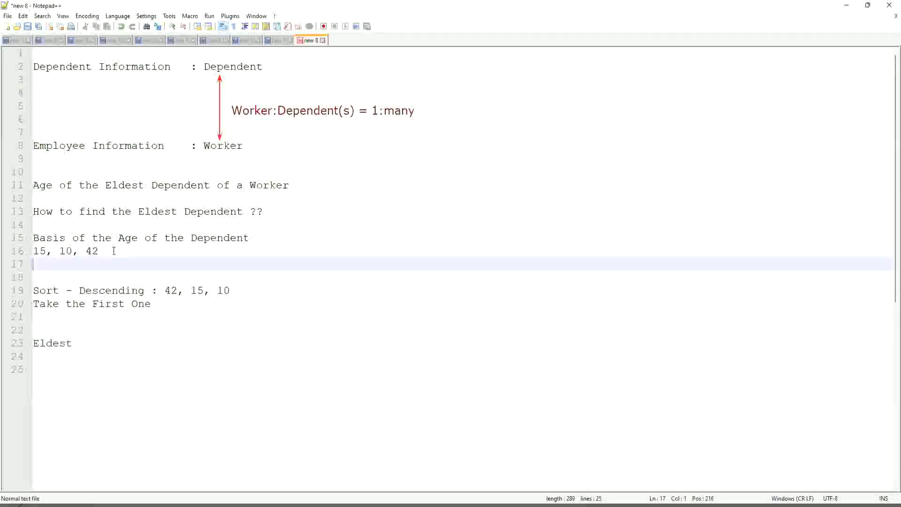
text(35)
Step: Review the 35, sort and 'Take the First One' lines, then select the word Eldest
drag(48, 264, 34, 267)
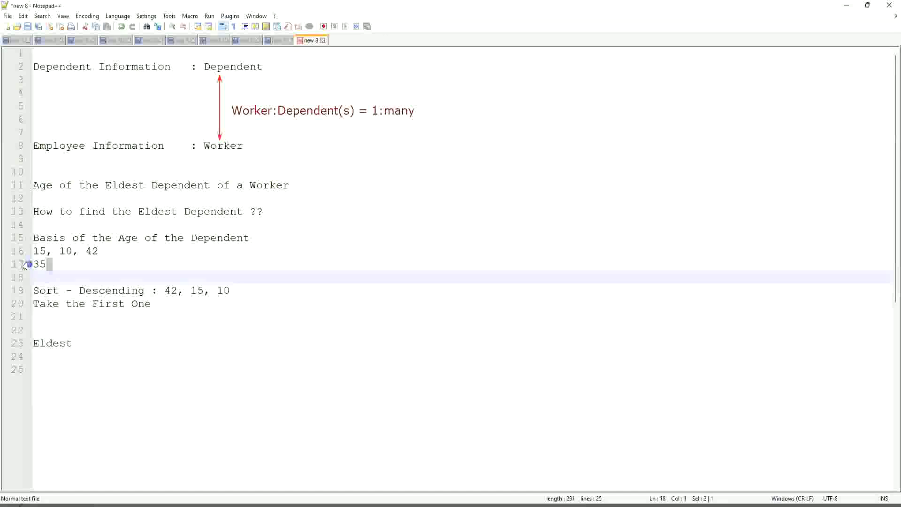
click(68, 264)
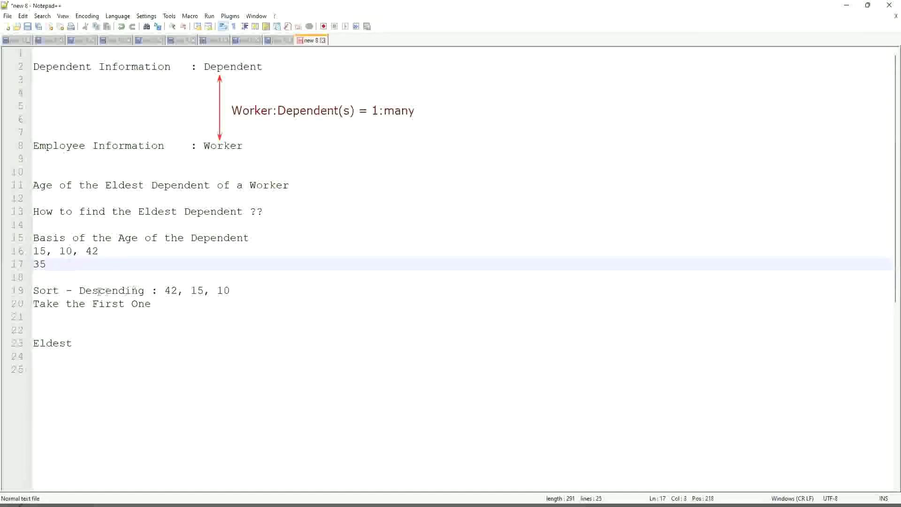
click(162, 290)
click(254, 292)
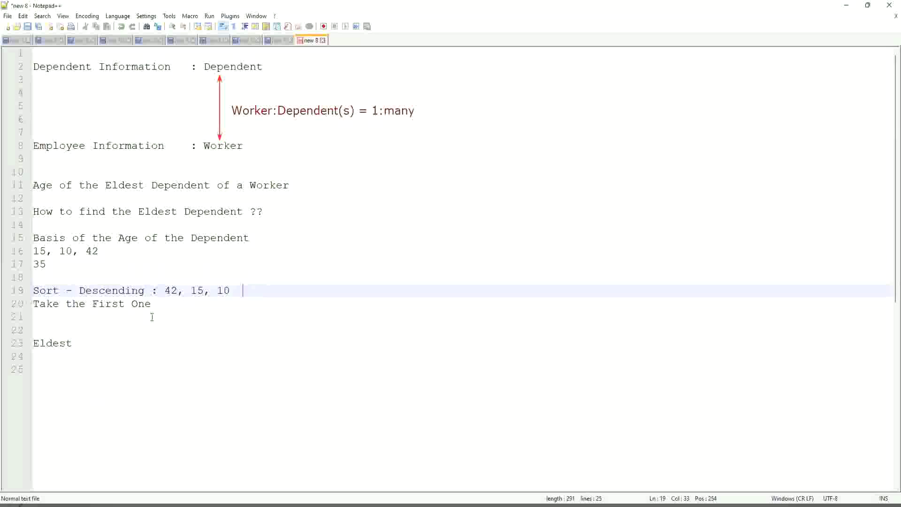
click(168, 303)
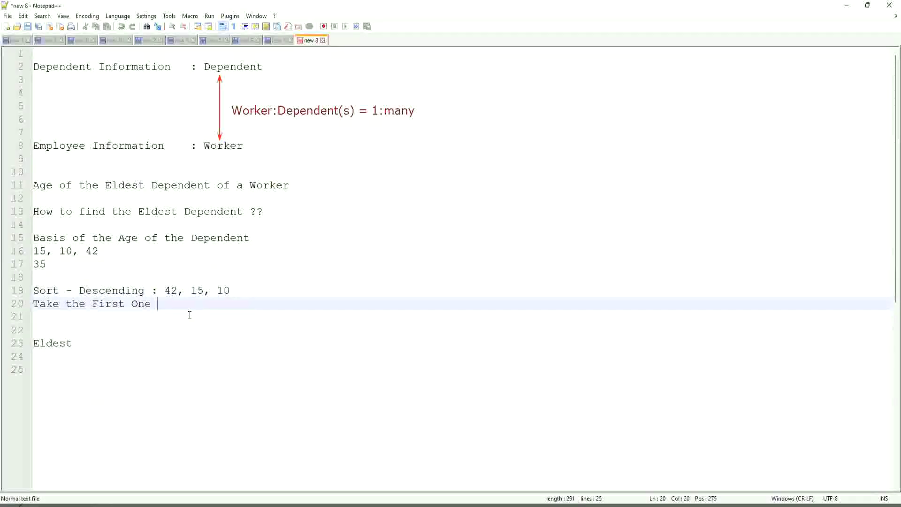
click(42, 348)
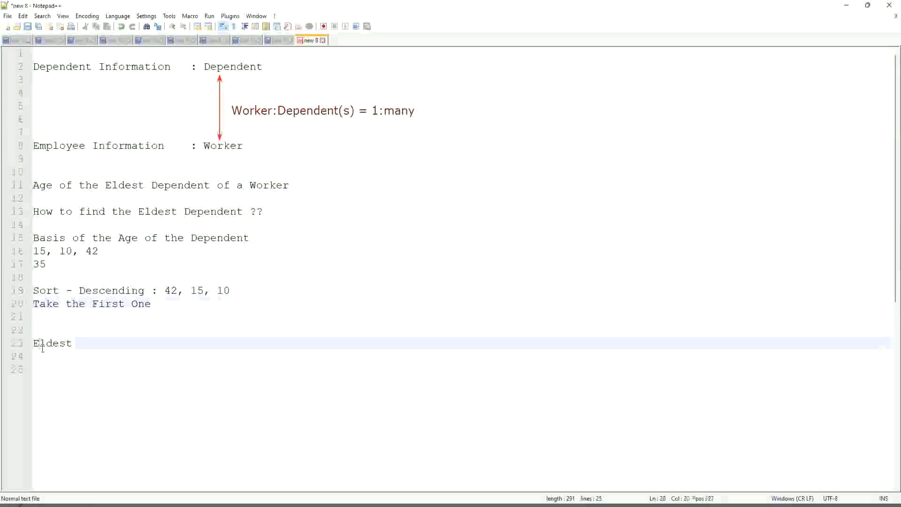
double_click(42, 347)
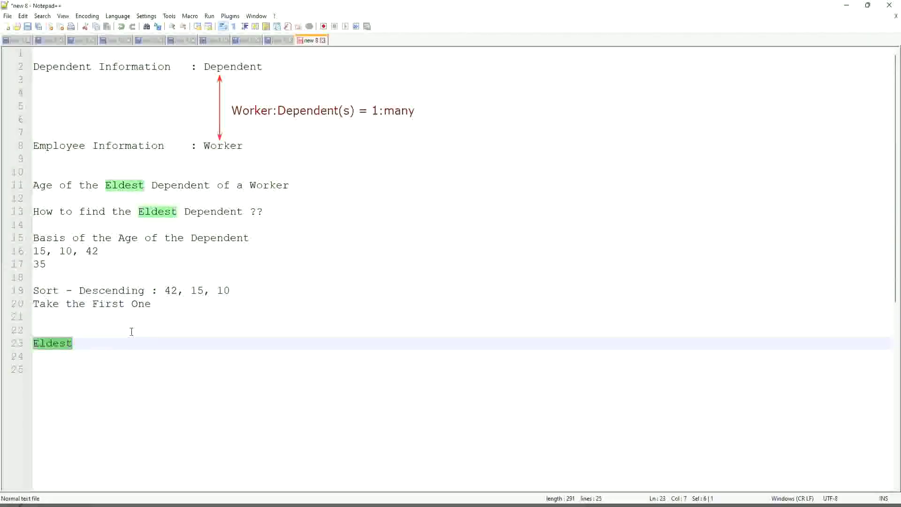
Step: Append a second age to line 16, changing the typed 45 to 42
click(107, 252)
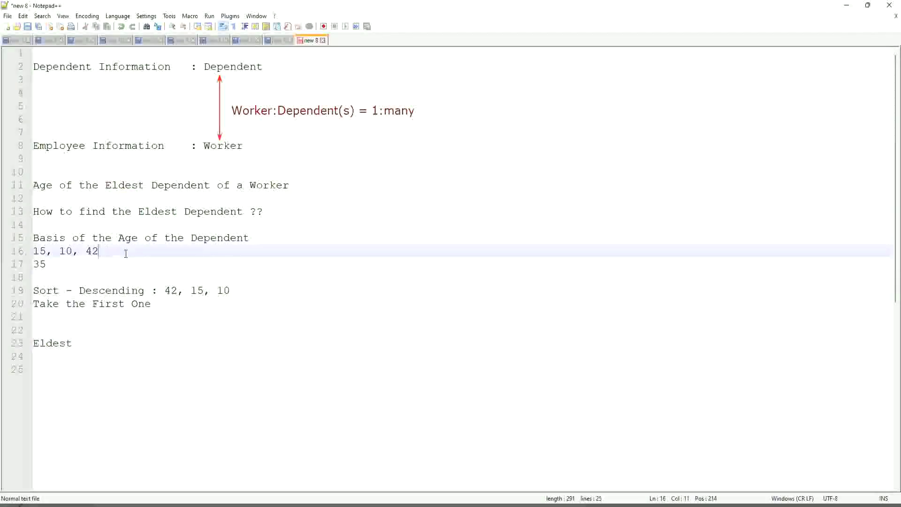
text(, 45,63)
key(Left)
key(Left)
key(Left)
key(Left)
key(Left)
key(shift+Right)
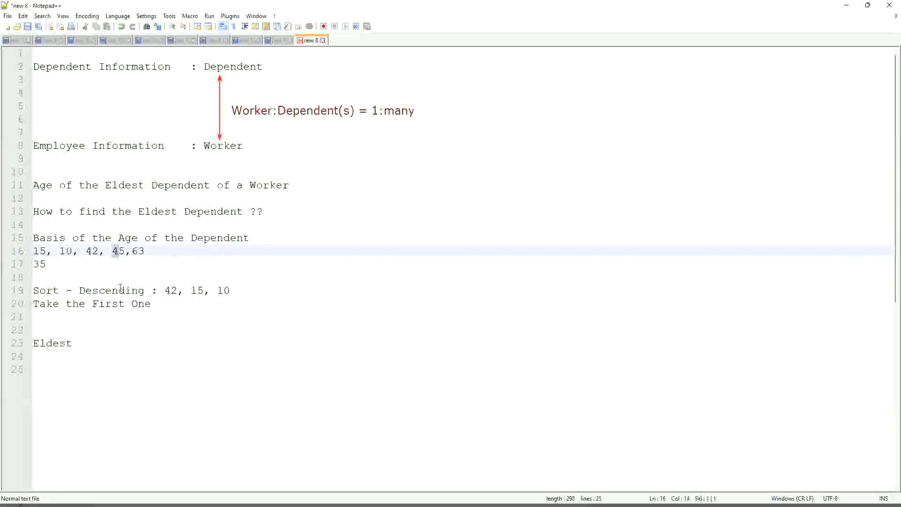
key(shift+Right)
text(42)
Step: Fix the spacing before the second 42 and delete the extra ', 63'
key(Left)
key(Left)
key(BackSpace)
key(Right)
key(Right)
key(Right)
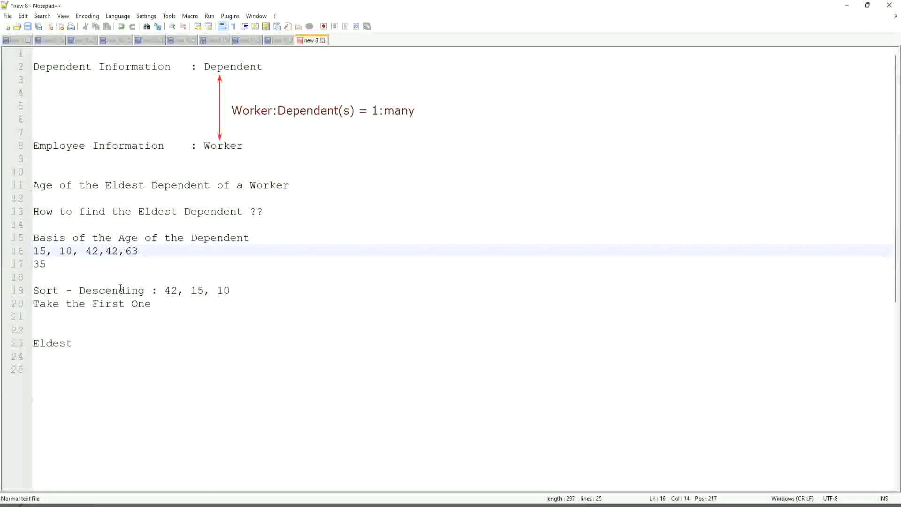
key(Left)
key(Left)
key(Left)
key(Left)
key(Left)
key(Left)
key(Left)
key(Left)
key(Left)
key(Right)
key(Right)
key(Right)
key(Right)
key(Right)
key(Right)
key(Right)
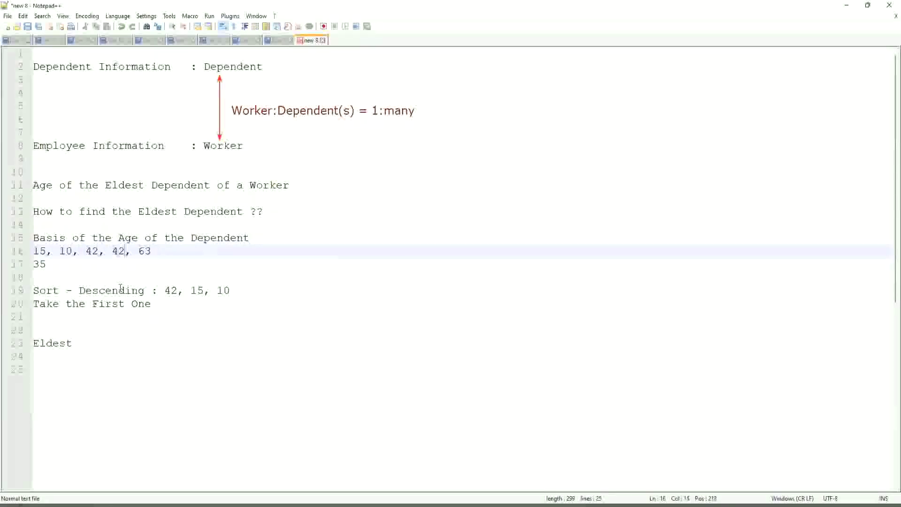
key(Right)
key(shift+Right)
key(shift+Right)
key(shift+Right)
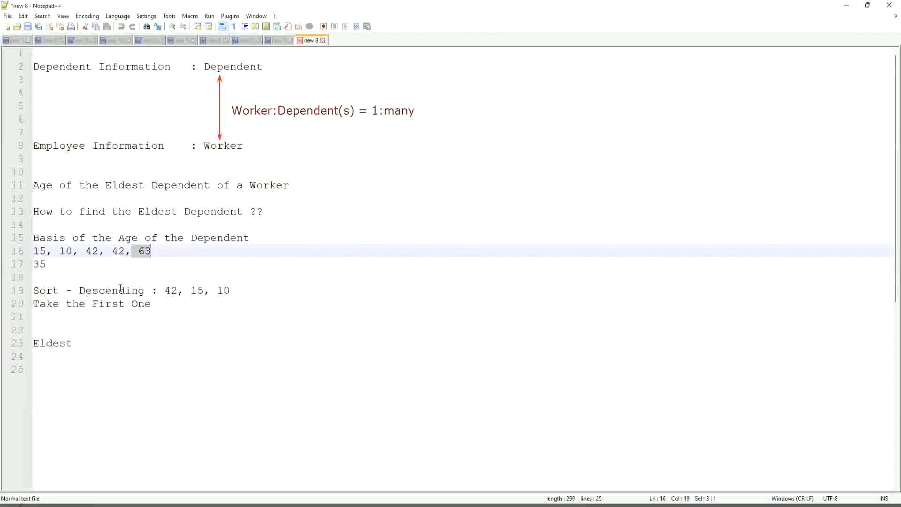
key(BackSpace)
key(BackSpace)
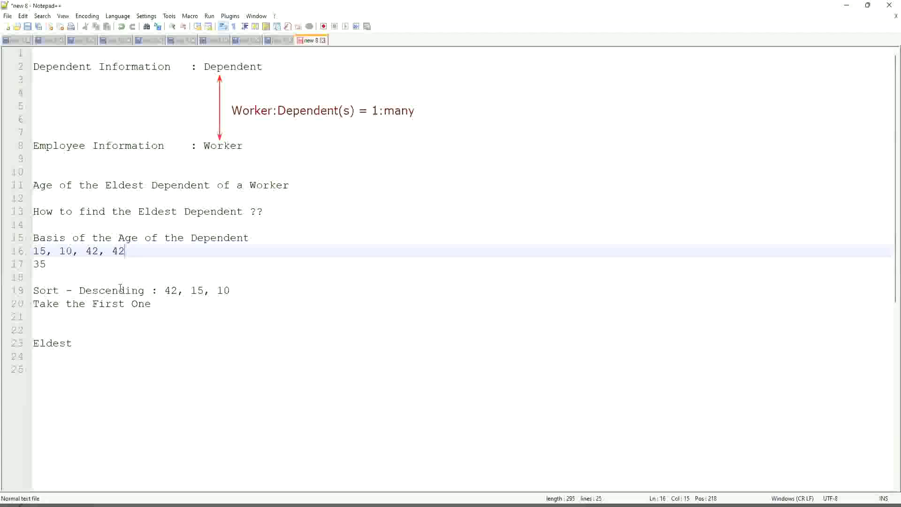
key(BackSpace)
text(3, 75, 82)
key(shift+Home)
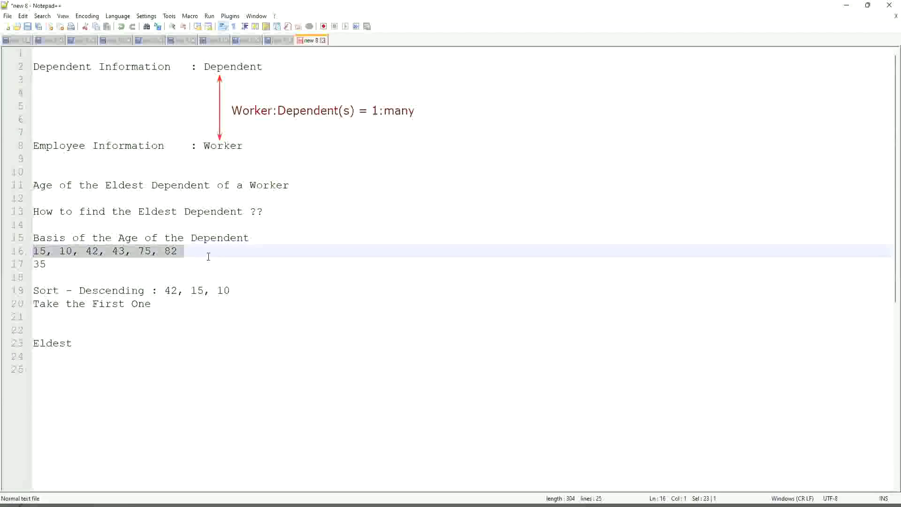
click(72, 291)
click(89, 277)
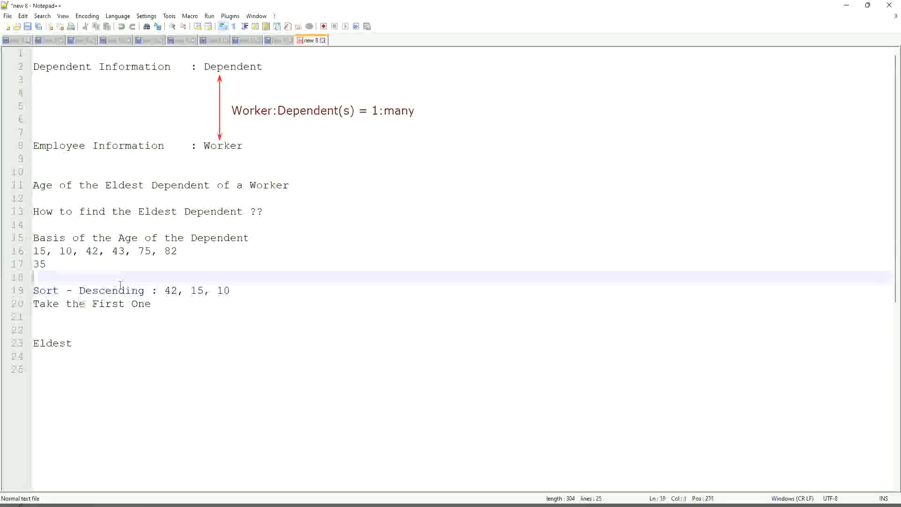
click(105, 291)
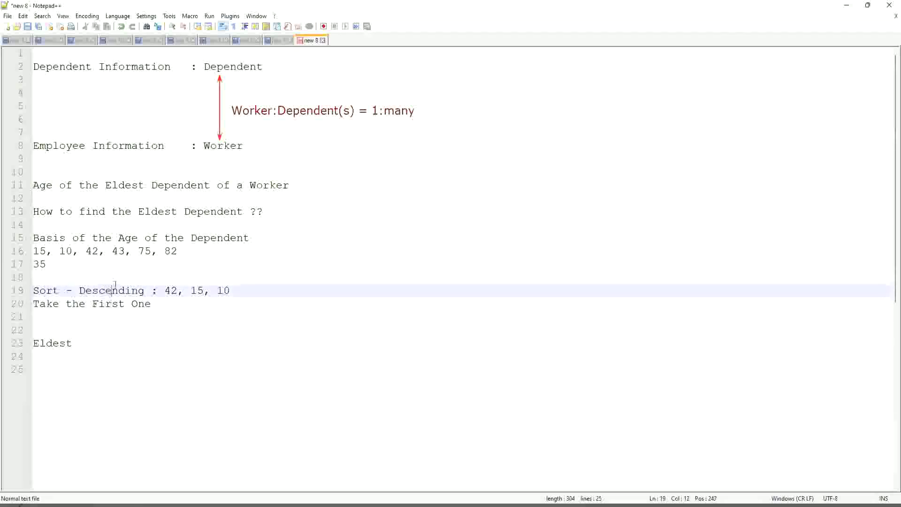
click(111, 291)
drag(86, 251, 118, 261)
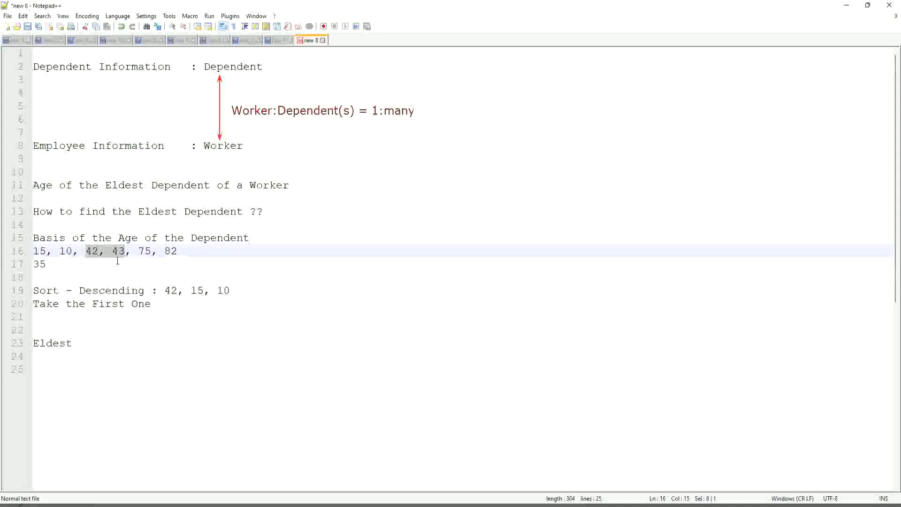
click(118, 257)
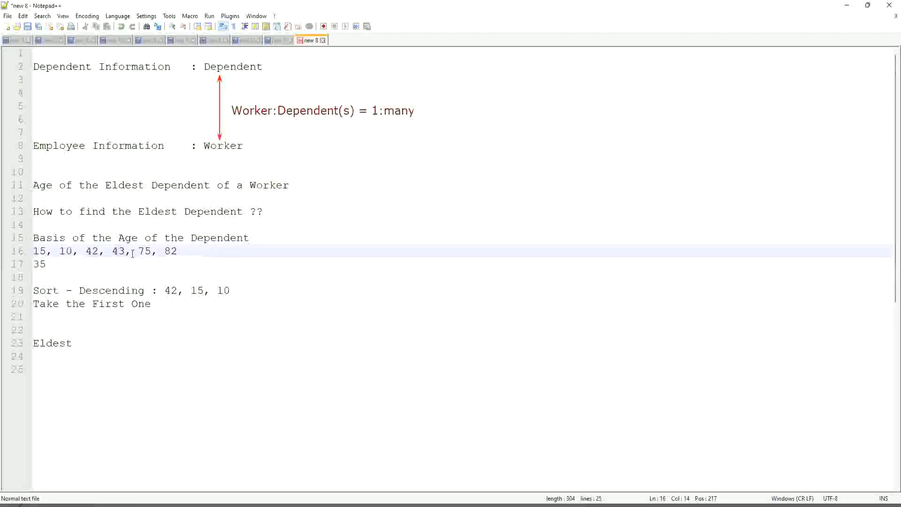
click(92, 252)
click(26, 253)
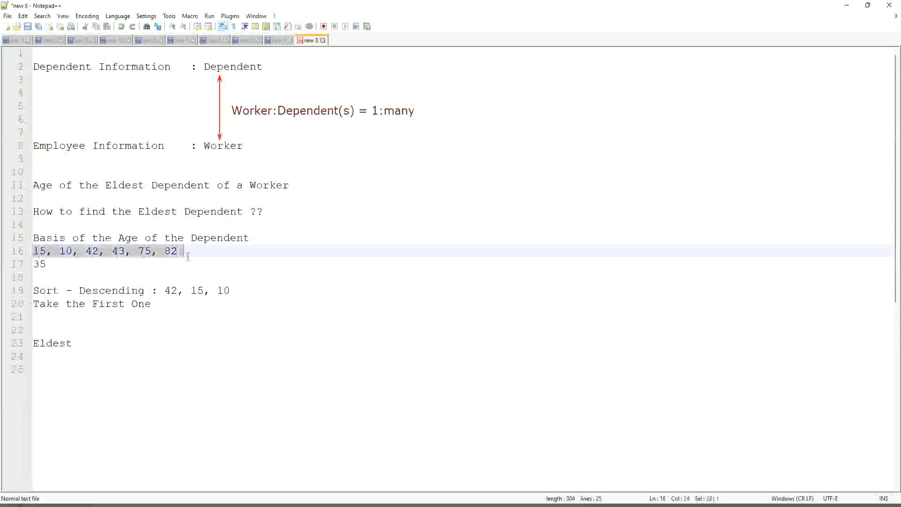
click(201, 252)
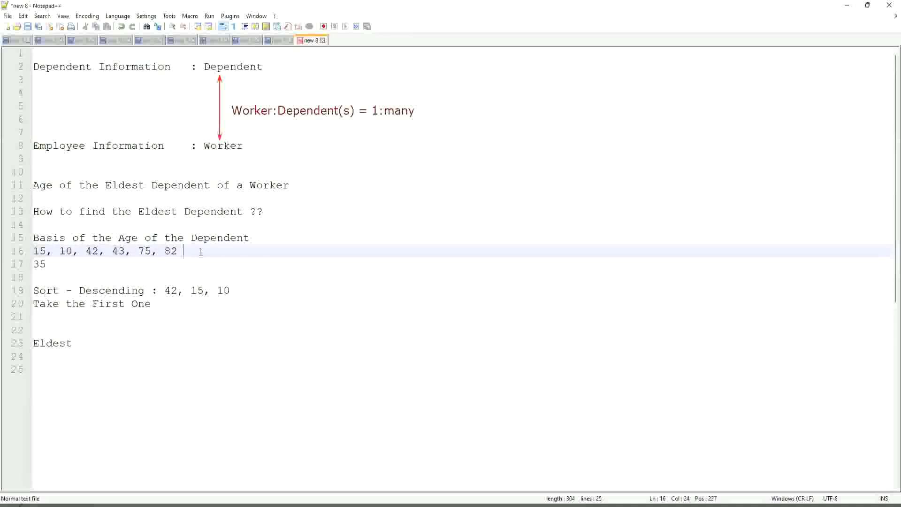
click(171, 253)
click(104, 250)
click(95, 294)
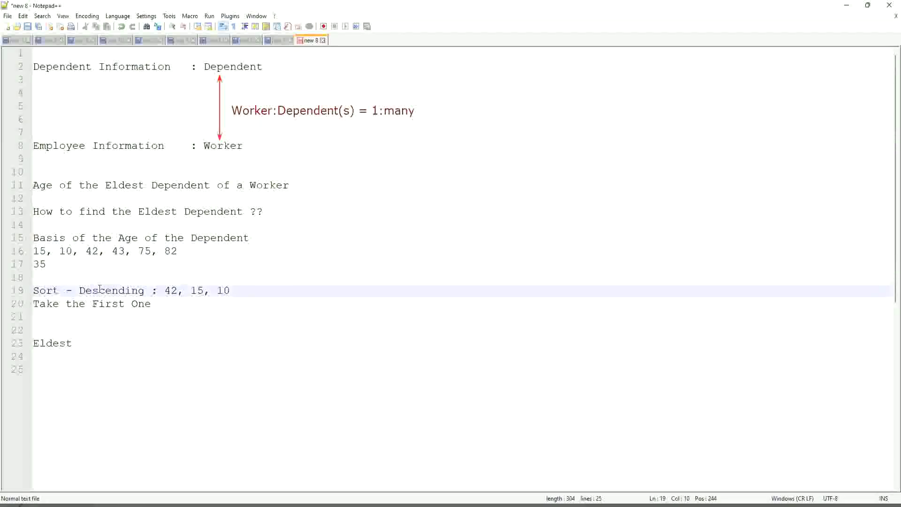
click(100, 304)
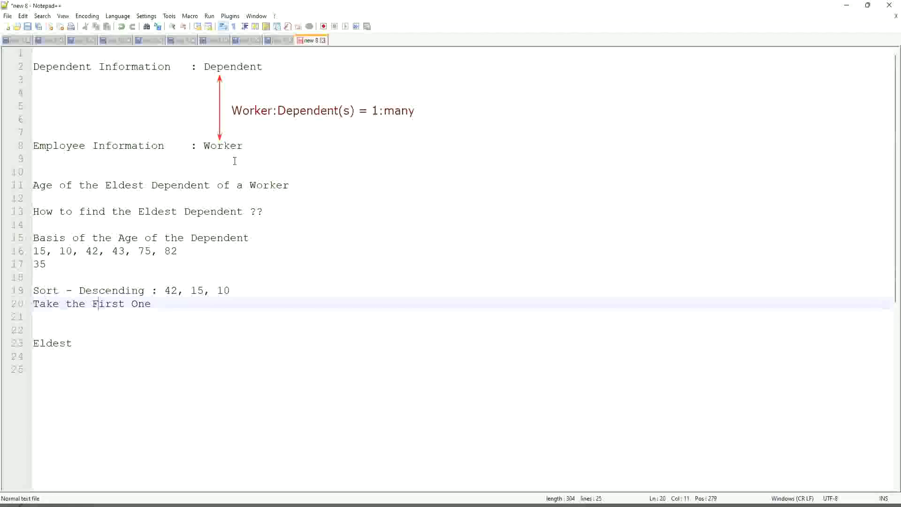
double_click(212, 146)
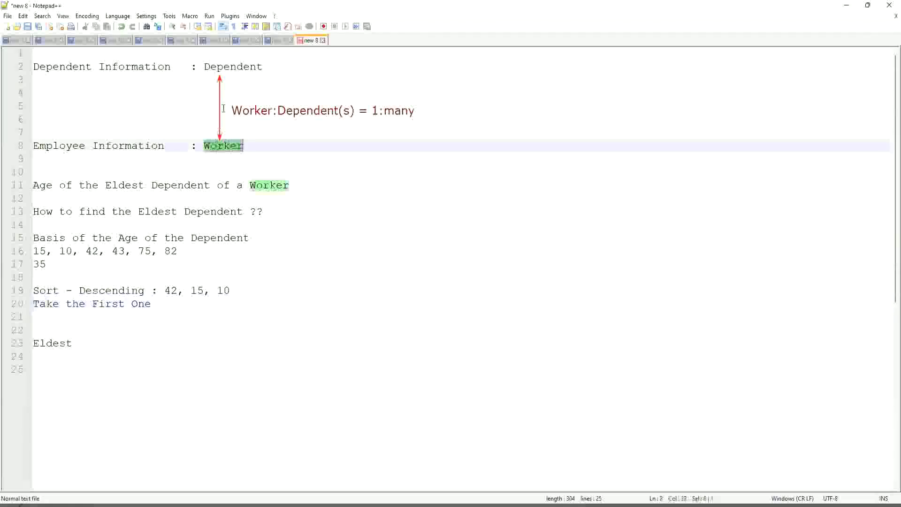
double_click(233, 66)
click(278, 151)
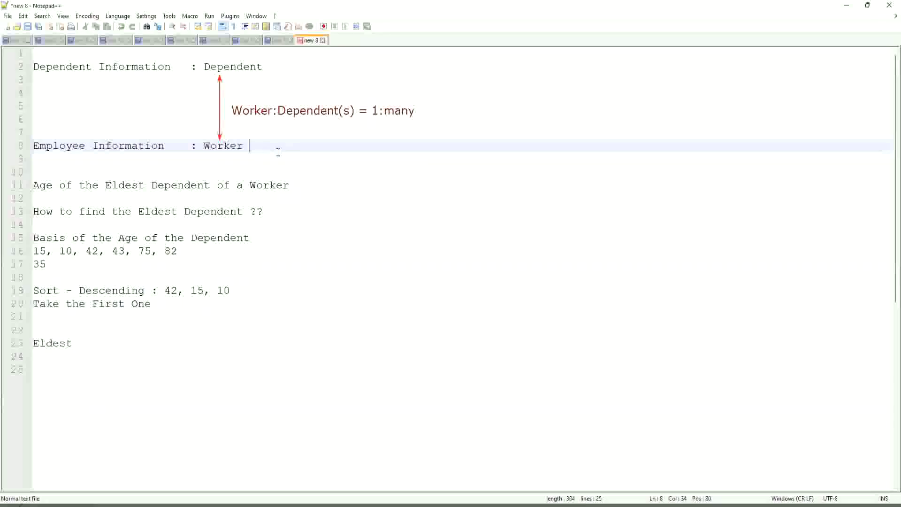
Step: Type 'Extract Single Instance / Lookup Related Value' below Eldest, then add '(ESI)' and '(LRV)'
click(100, 343)
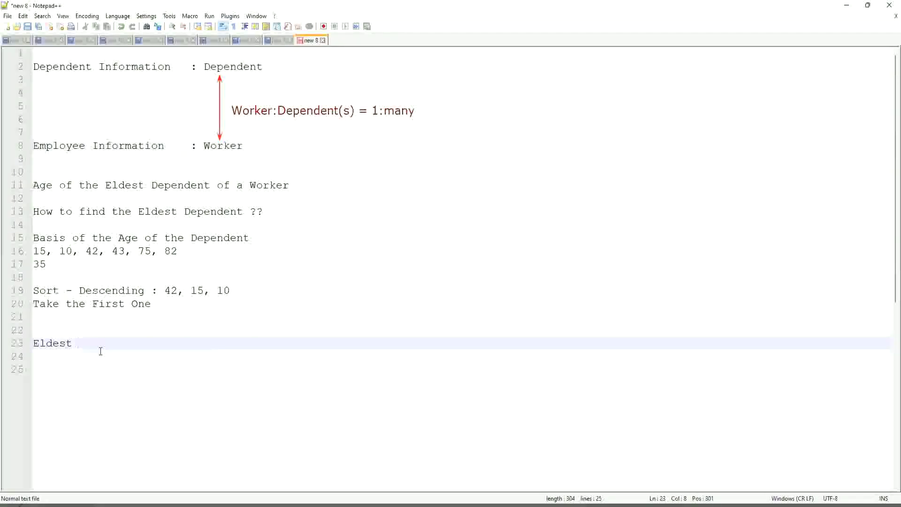
key(Return)
key(Return)
key(Return)
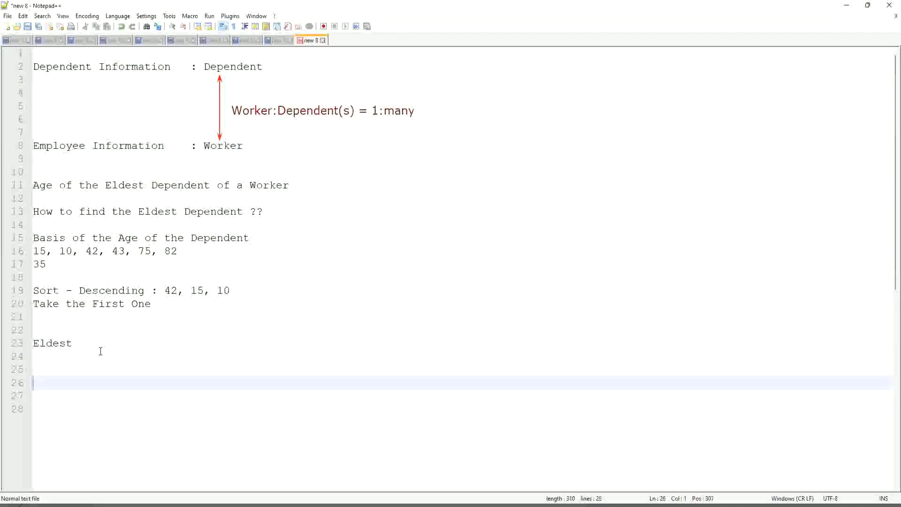
text(E)
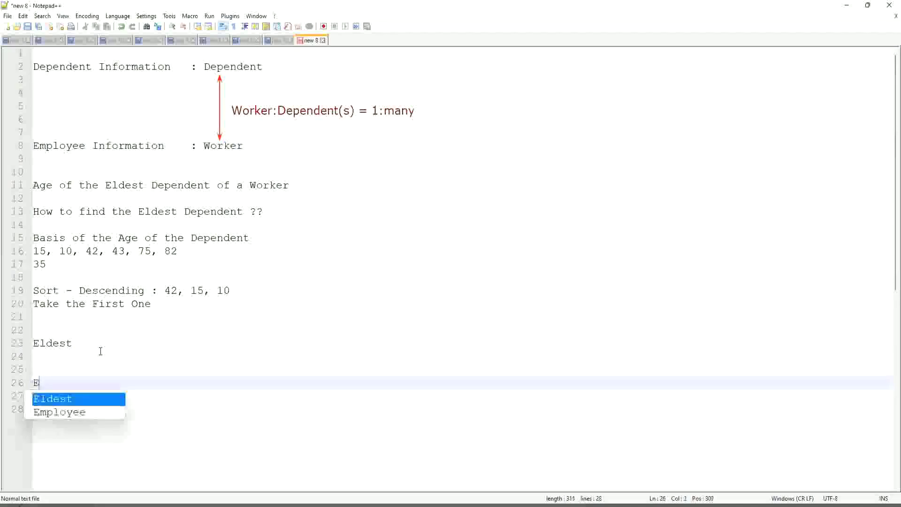
text(xtract )
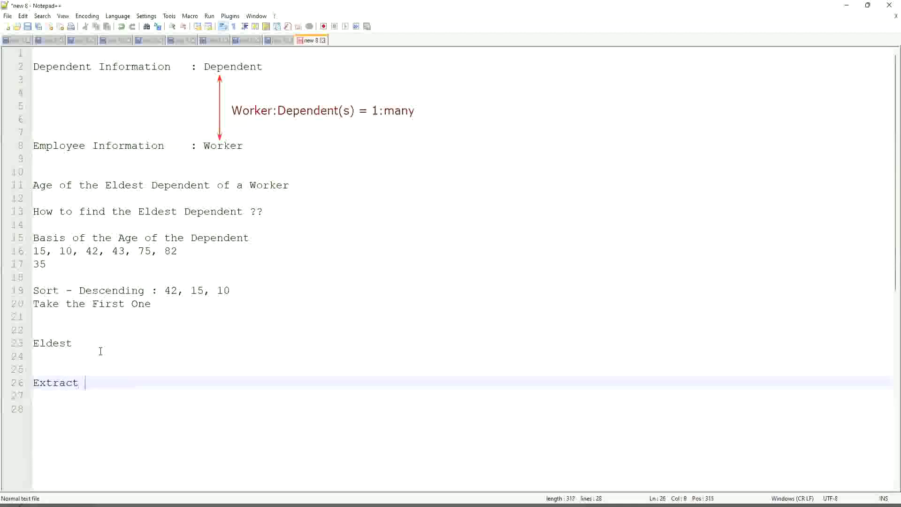
text(Single Instance )
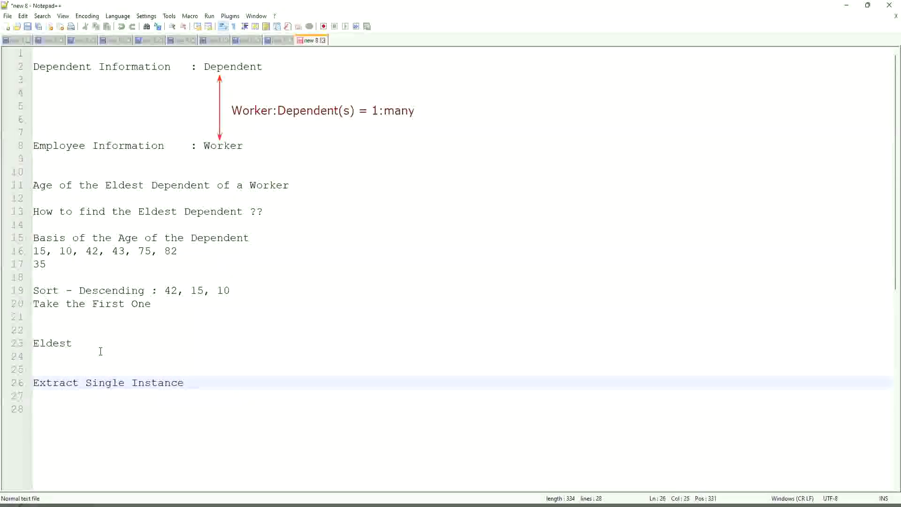
text(/ Lookup Related )
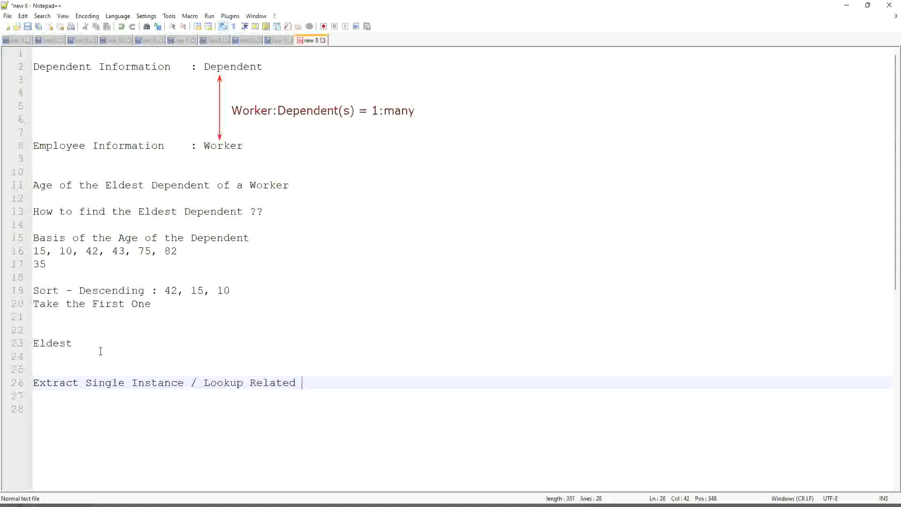
text(Value)
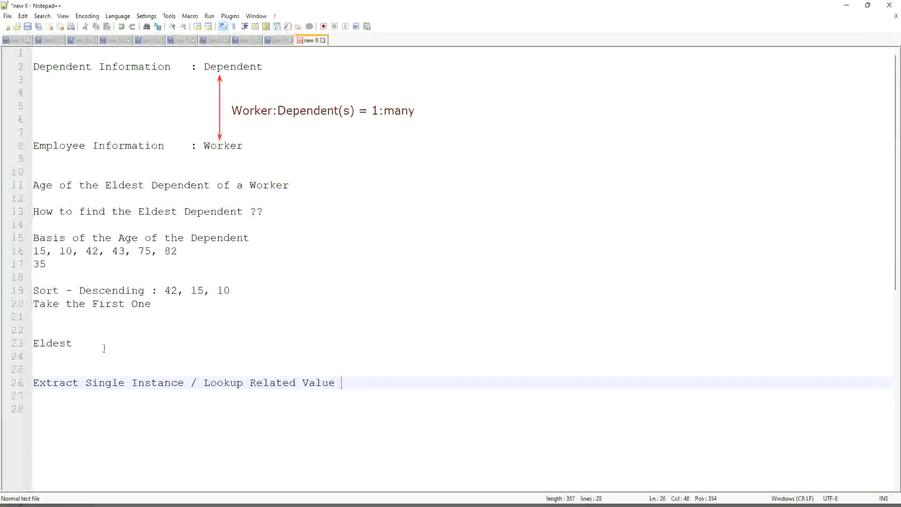
click(187, 382)
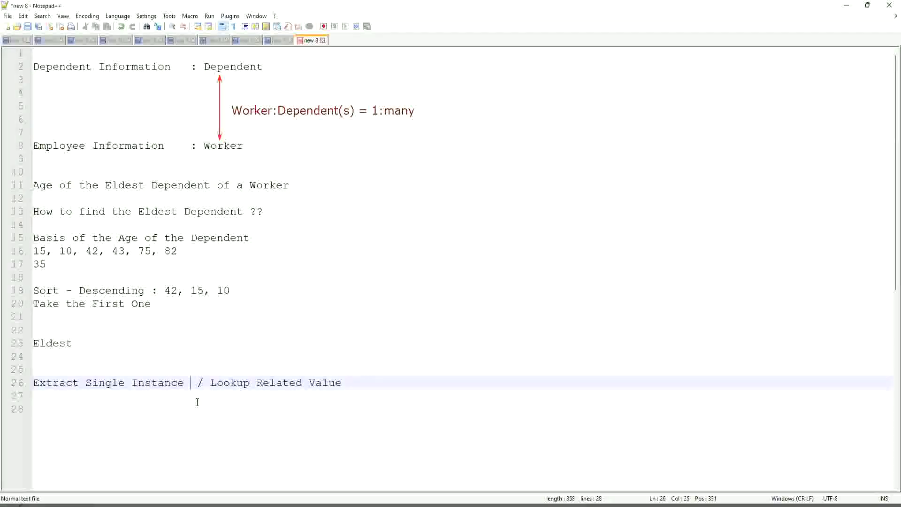
text((ESI))
click(389, 383)
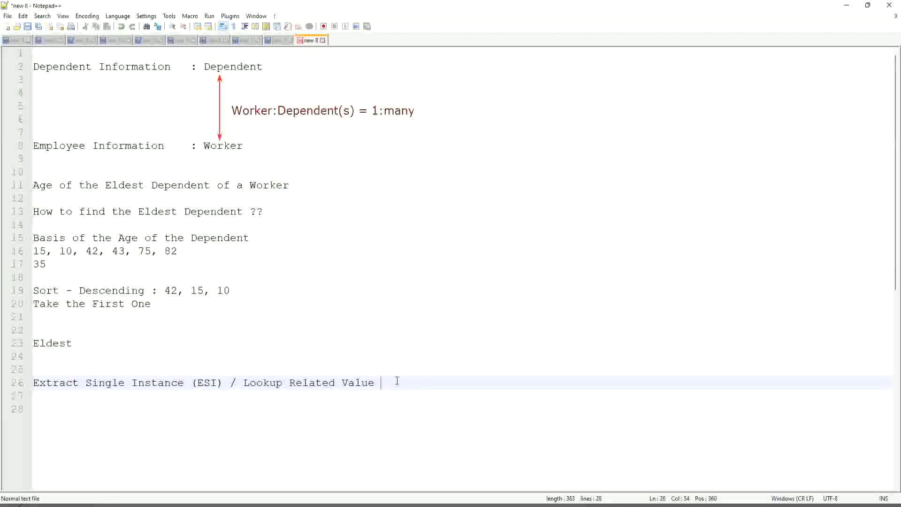
text((LRV))
click(413, 348)
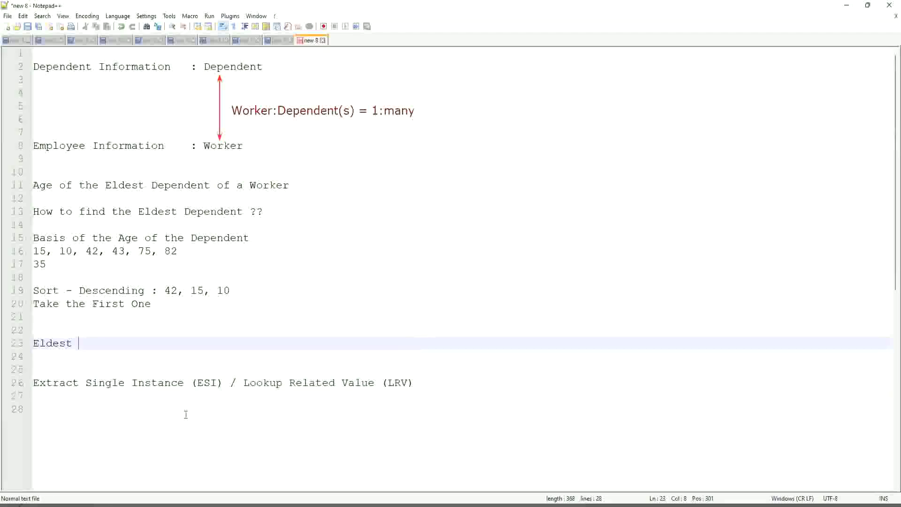
click(200, 384)
drag(201, 383, 186, 390)
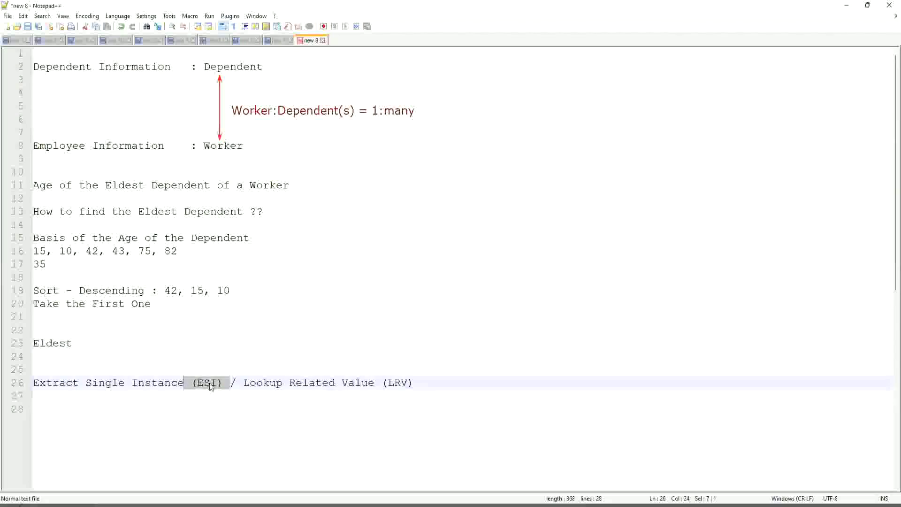
click(388, 359)
double_click(401, 384)
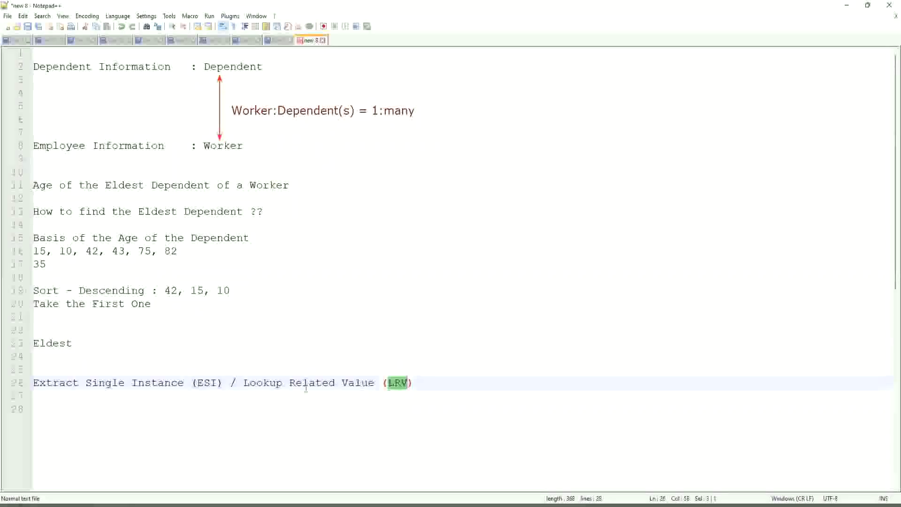
click(99, 384)
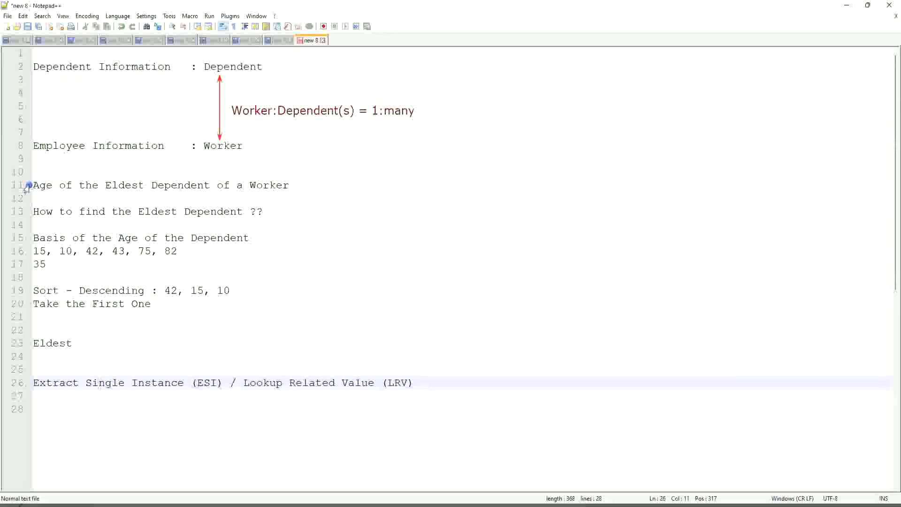
click(145, 383)
drag(224, 385, 9, 373)
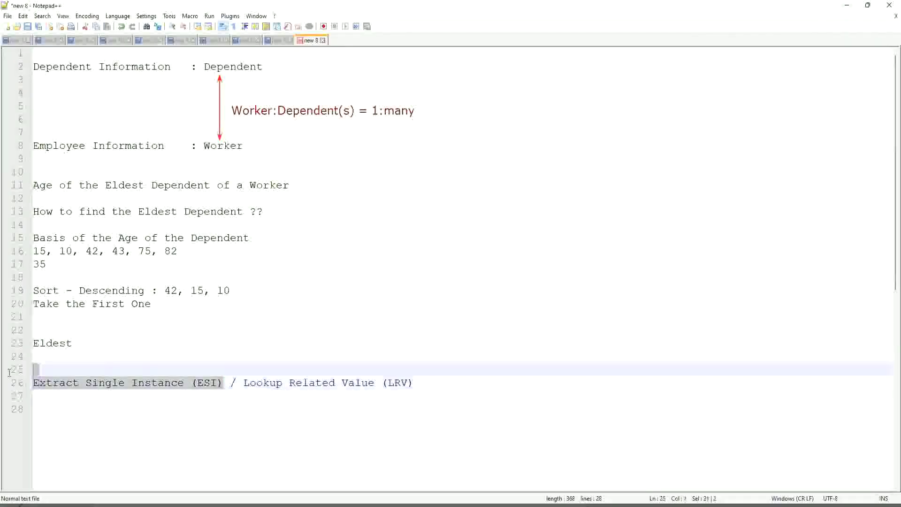
click(132, 384)
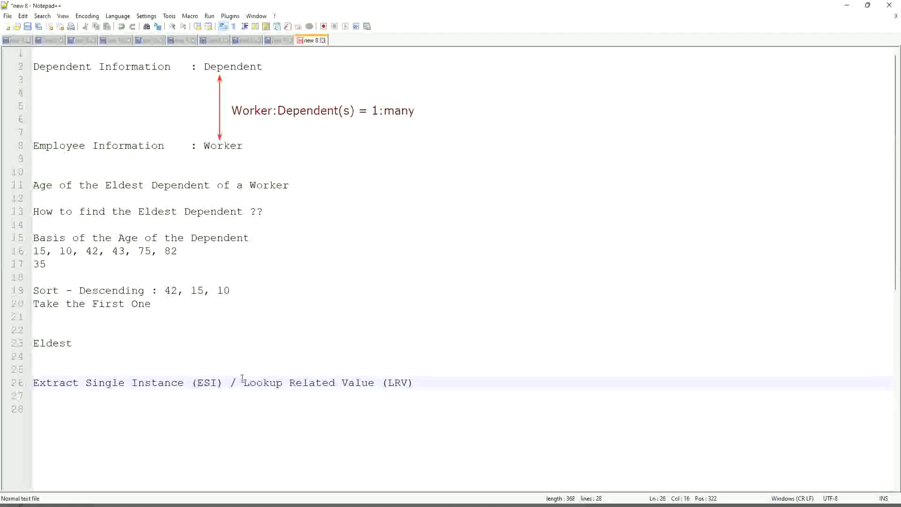
drag(244, 384, 374, 384)
drag(441, 383, 445, 383)
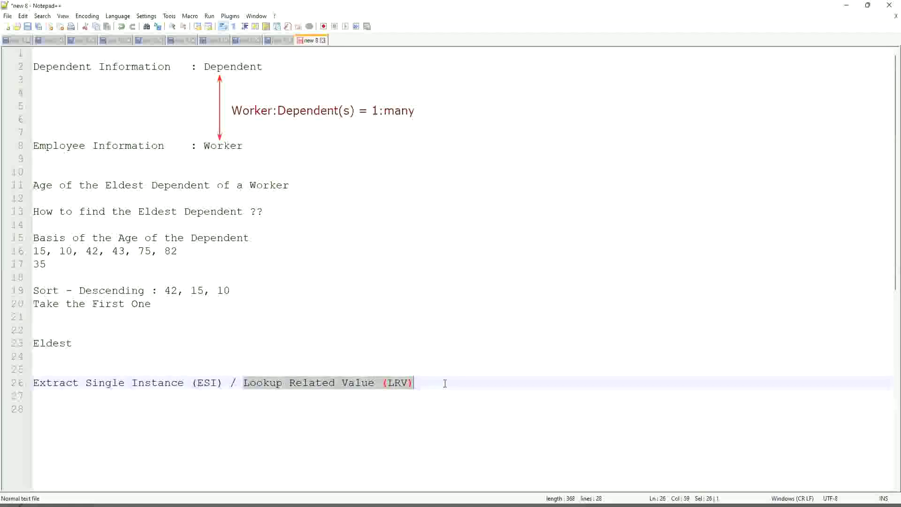
click(418, 330)
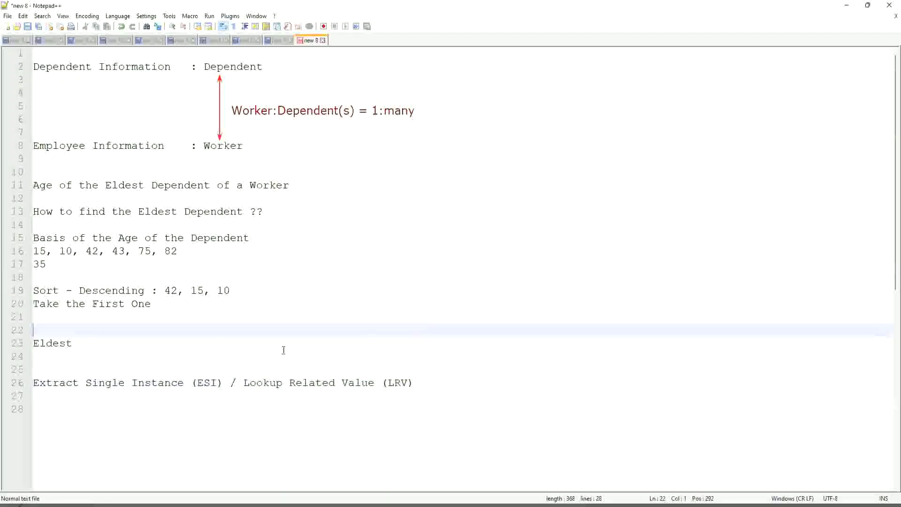
click(169, 360)
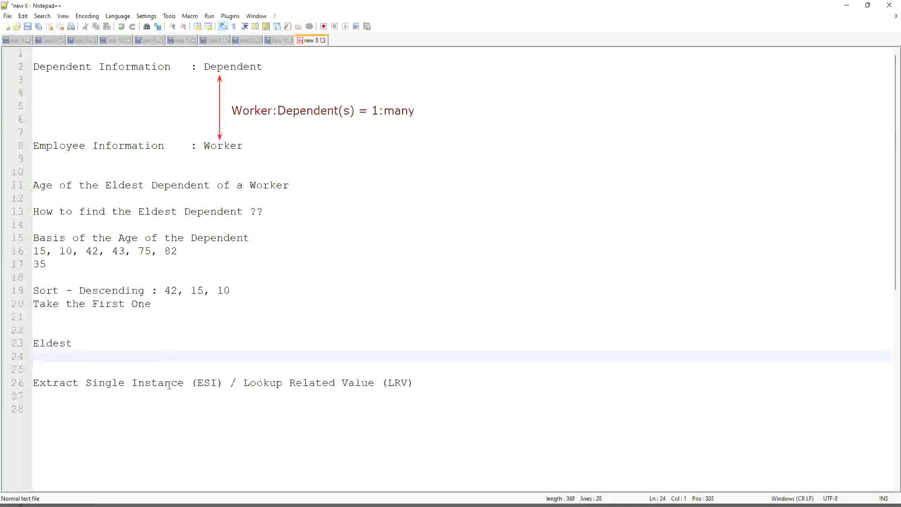
click(204, 383)
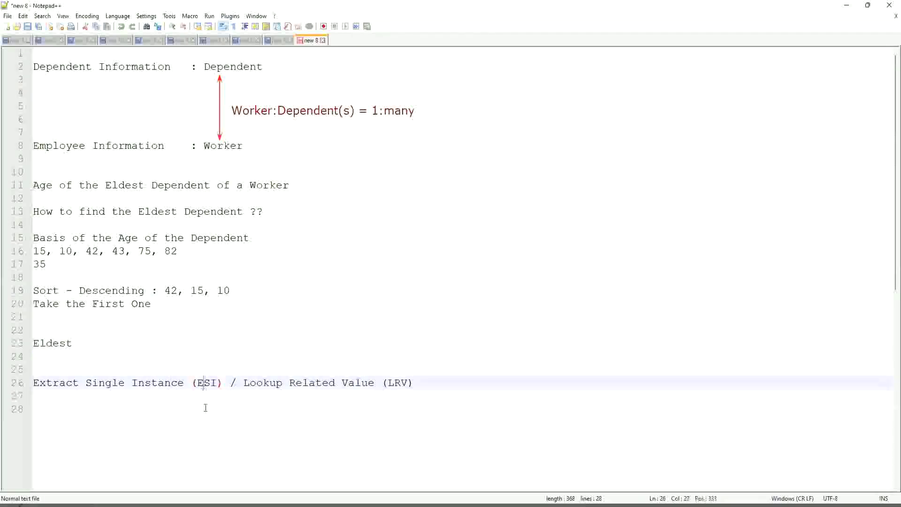